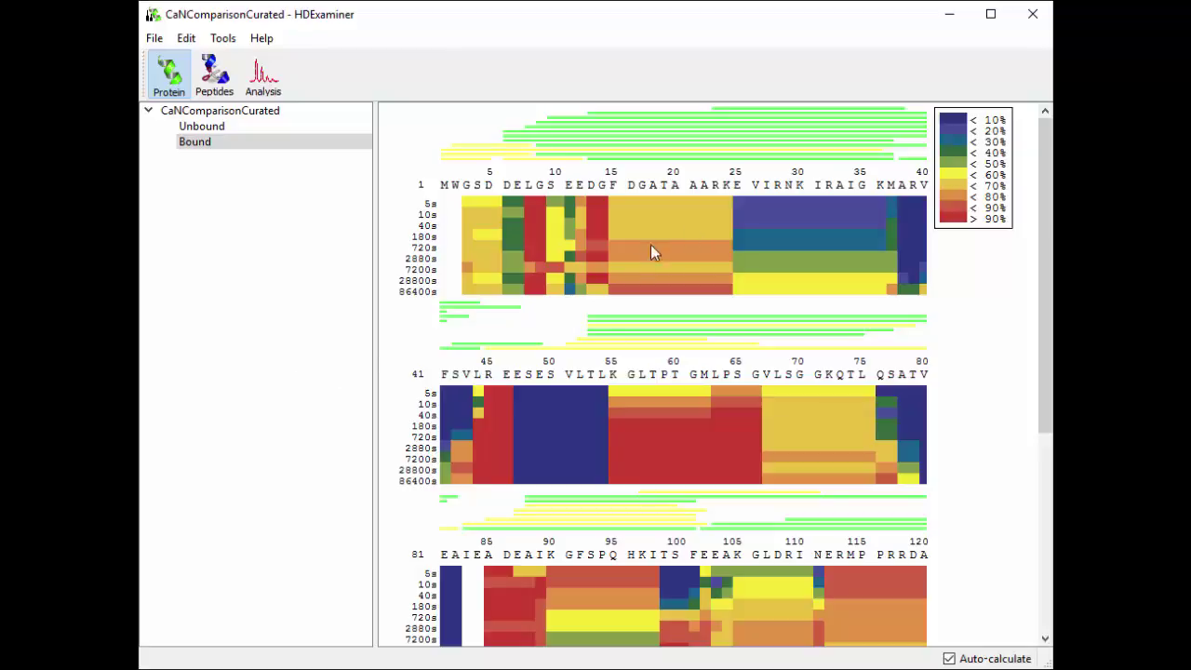
Start a PyMOL Export from the heat map and set its save directory to Desktop\Export.
right_click(481, 341)
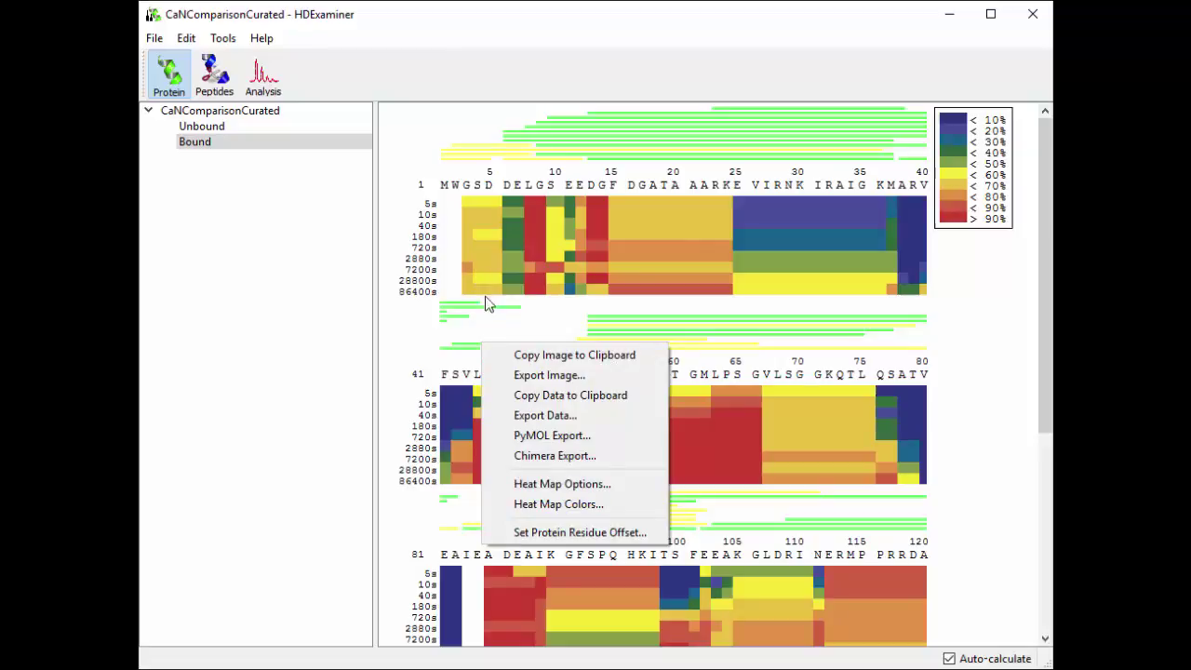
click(518, 443)
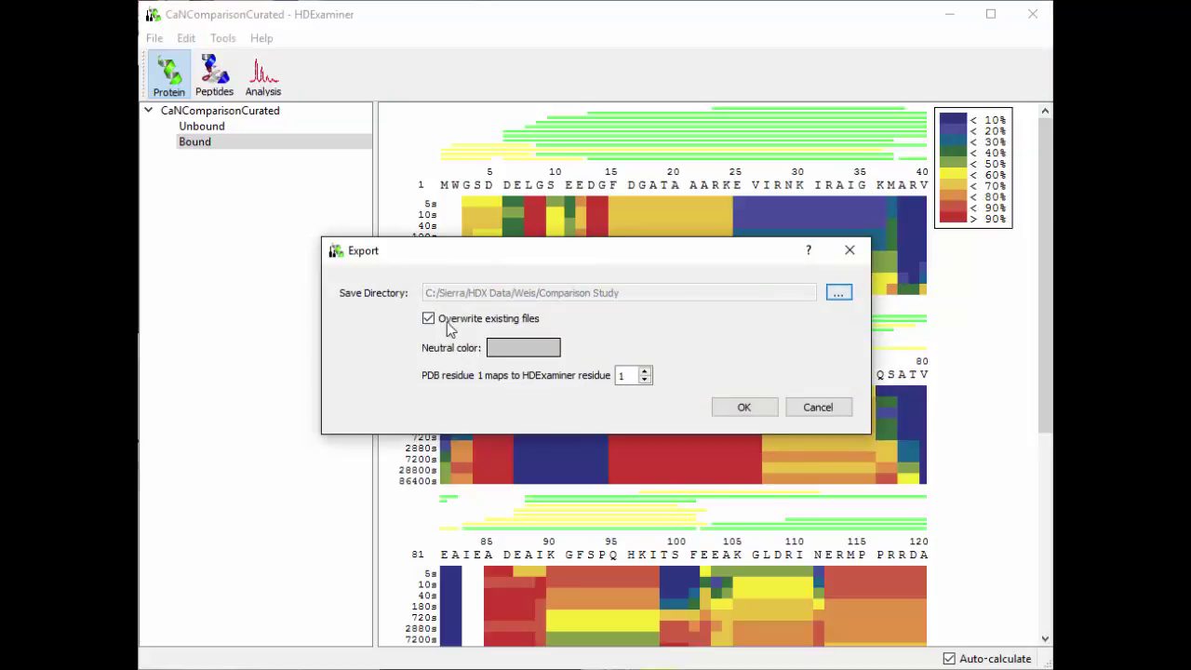
click(833, 295)
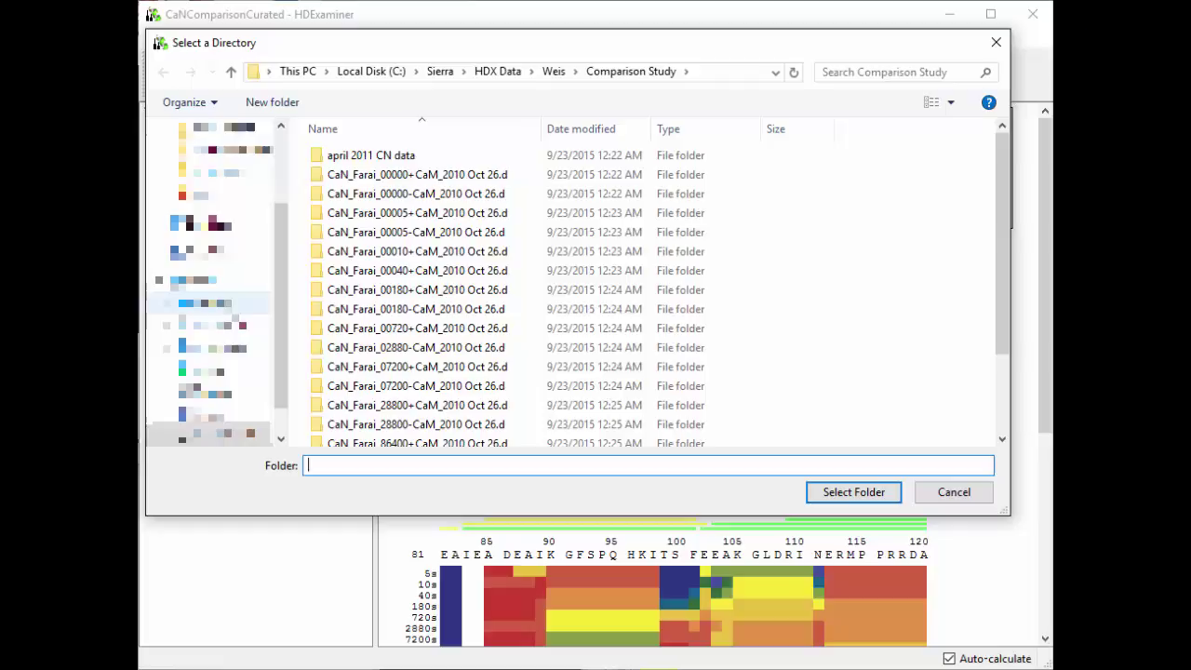
click(220, 308)
double_click(451, 177)
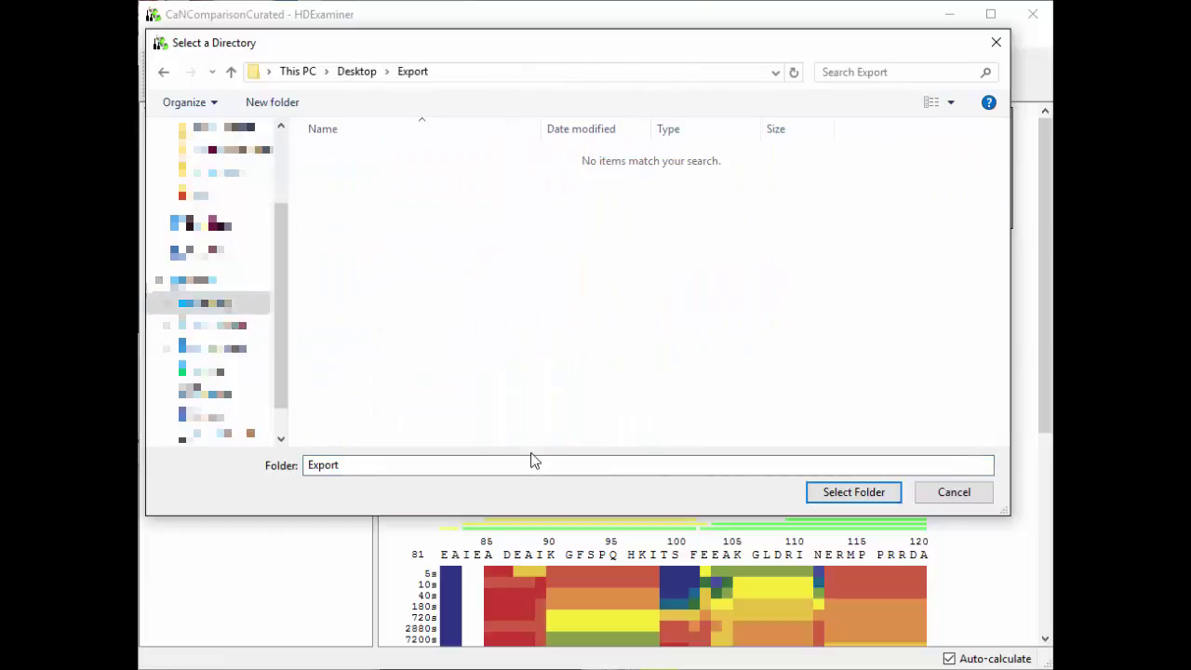
click(841, 492)
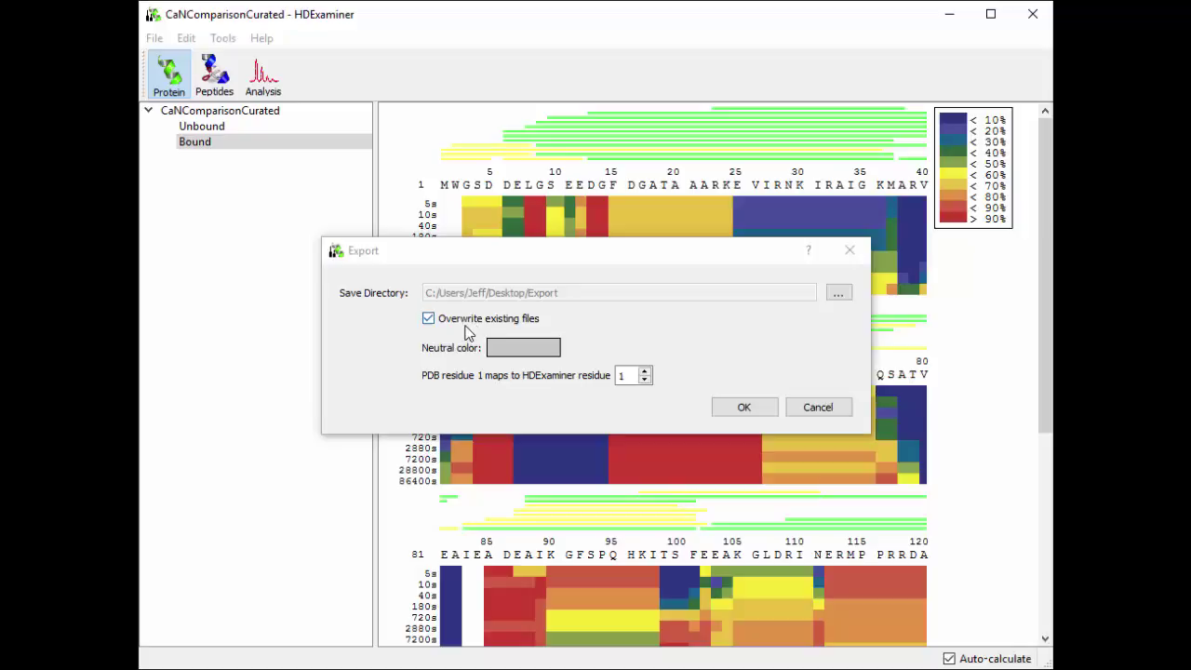
click(526, 360)
click(527, 359)
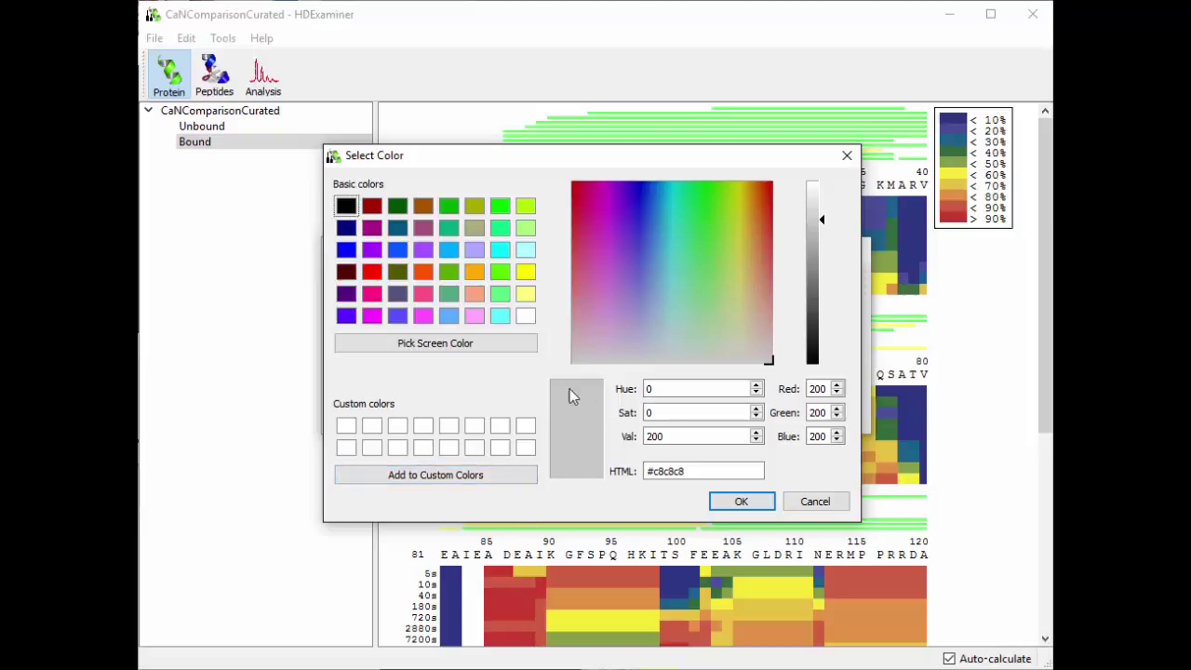
click(741, 501)
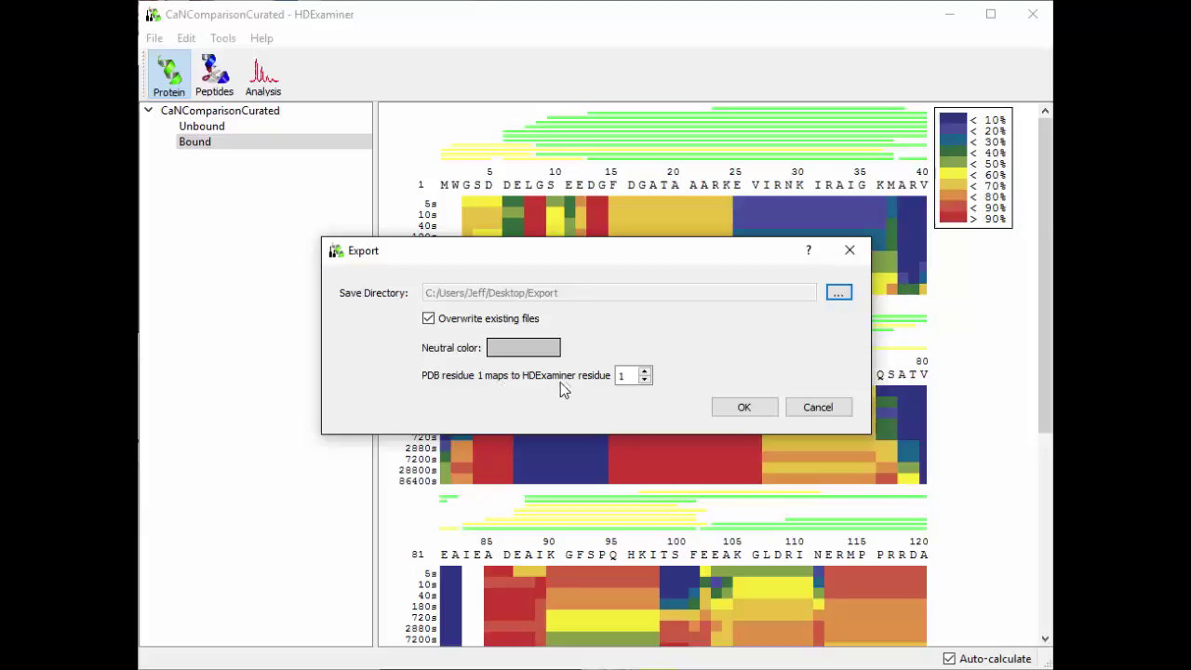
Adjust the PDB residue mapping number in the Export dialog's spin box.
double_click(621, 376)
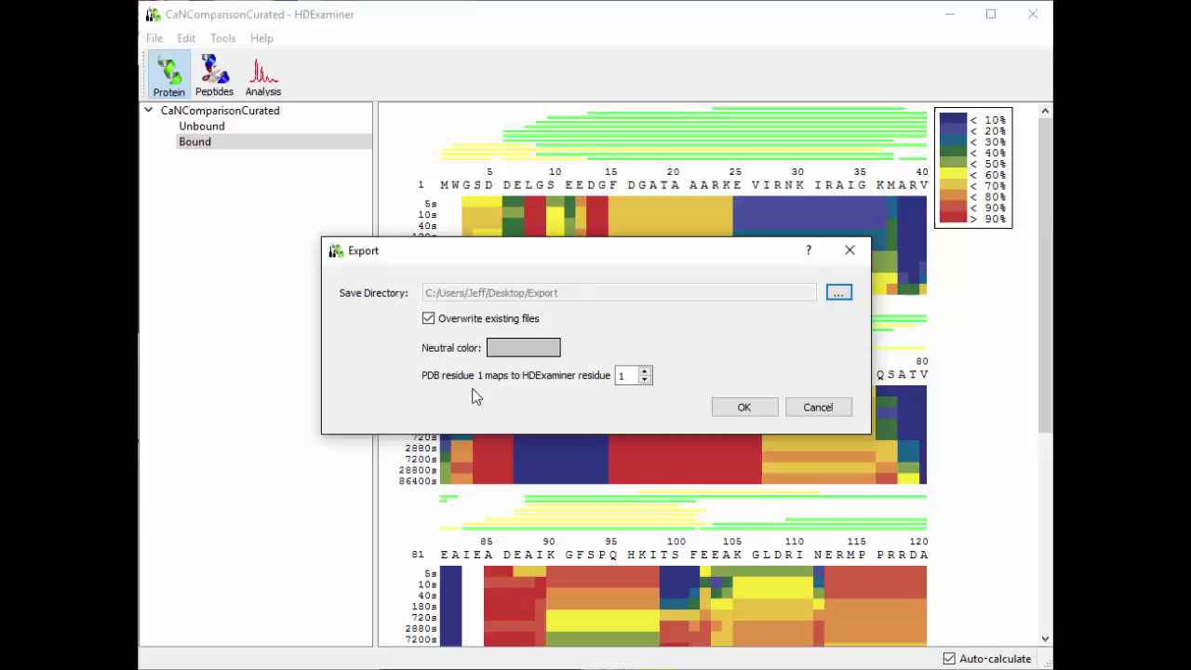
click(644, 380)
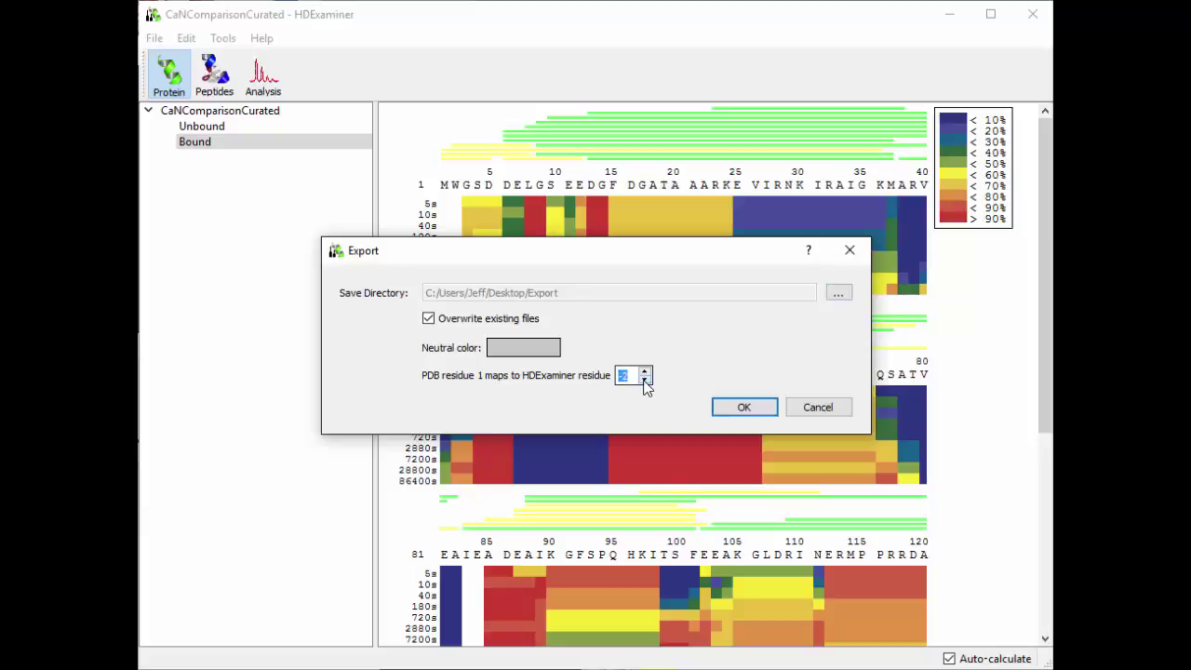
click(644, 379)
click(649, 374)
click(650, 374)
click(648, 382)
Run the export and look through the 10s to 7200s script files in Export.
click(730, 407)
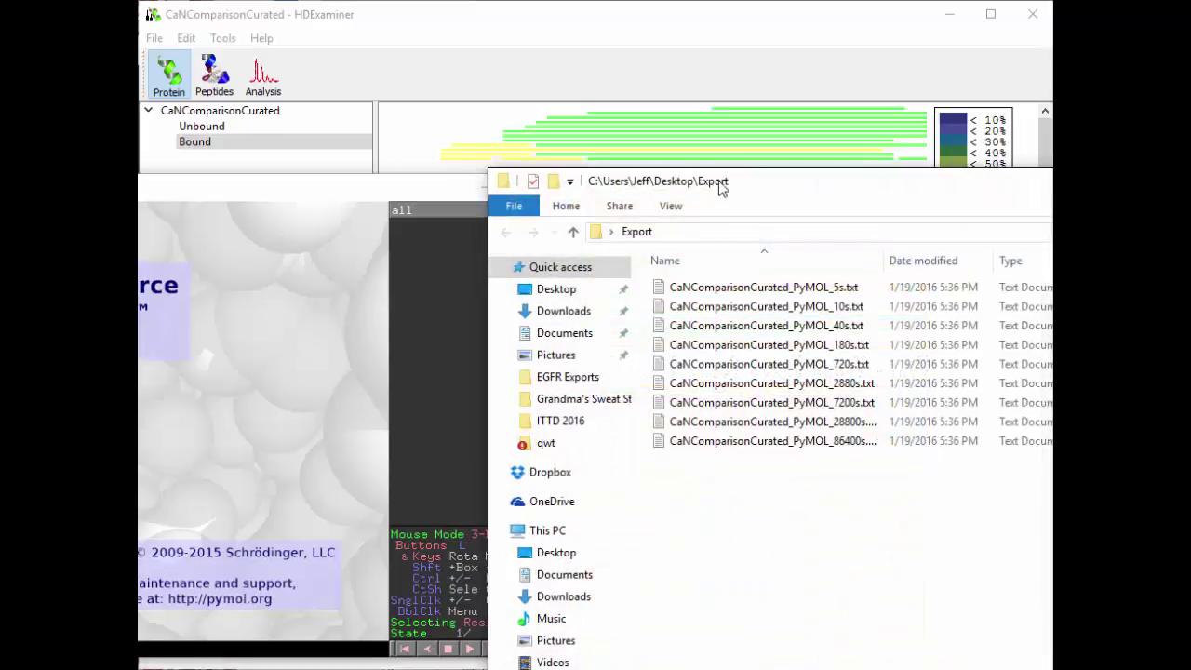
drag(717, 186, 430, 36)
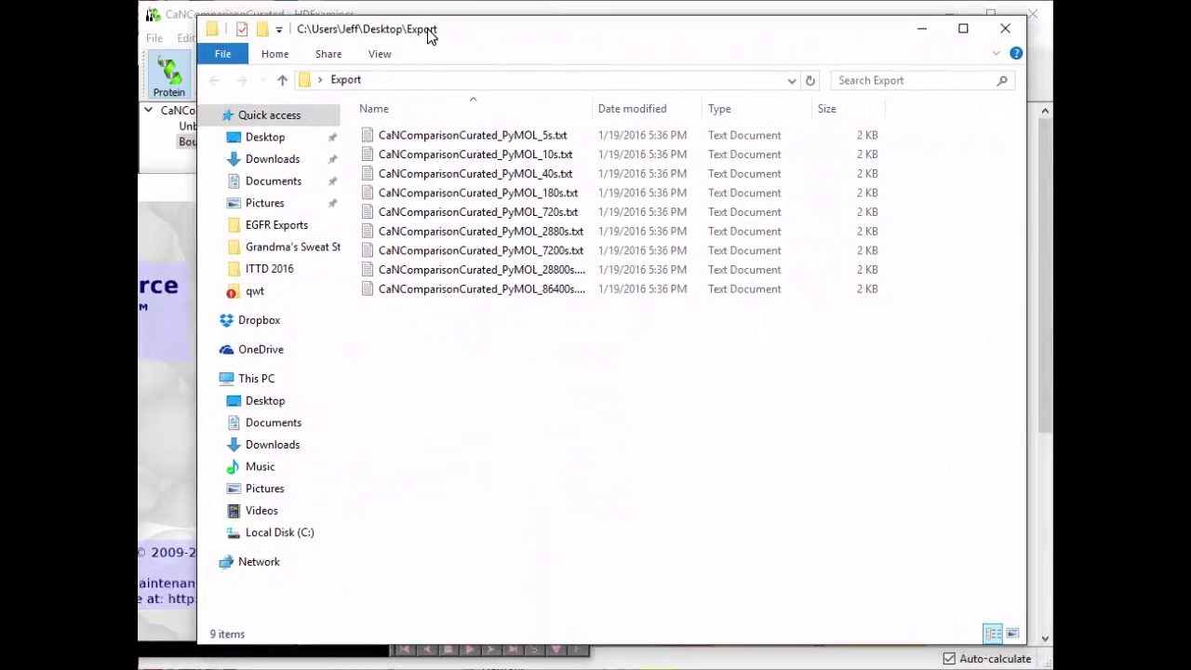
click(413, 155)
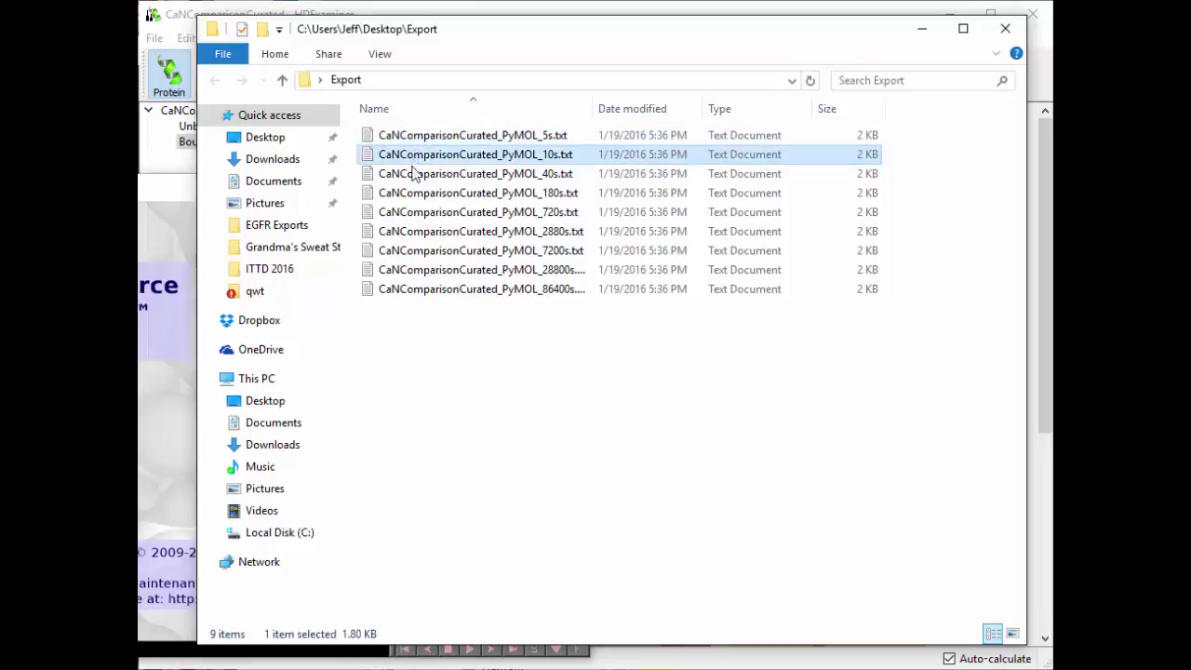
click(413, 174)
click(407, 192)
click(402, 213)
click(398, 230)
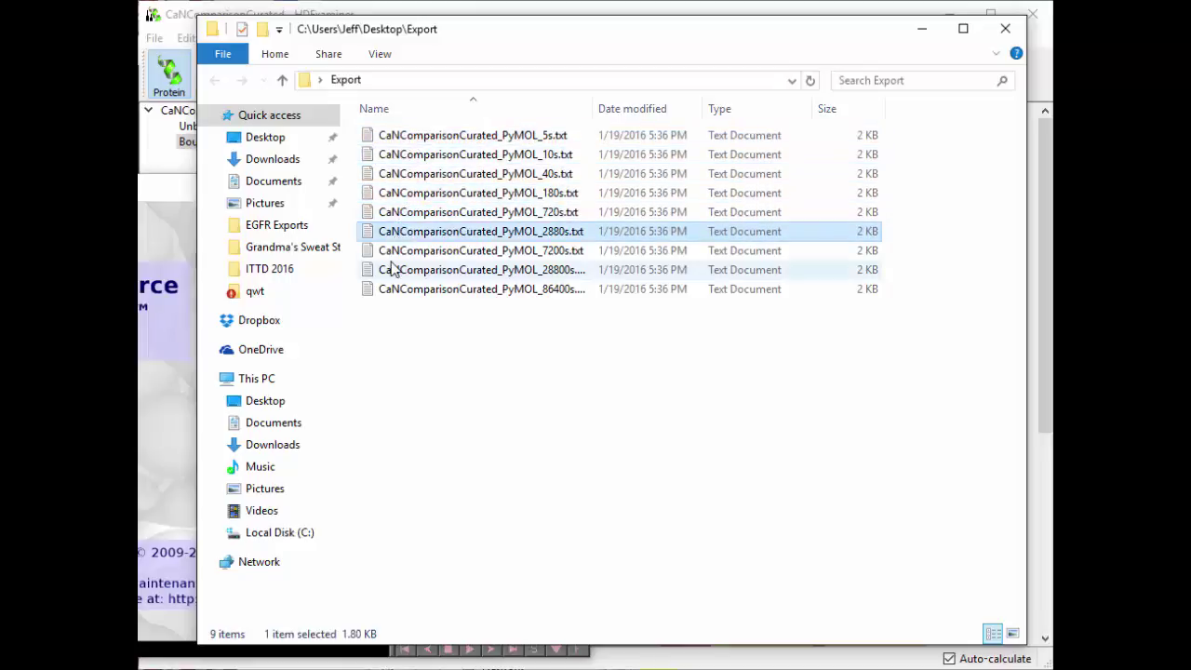
click(399, 250)
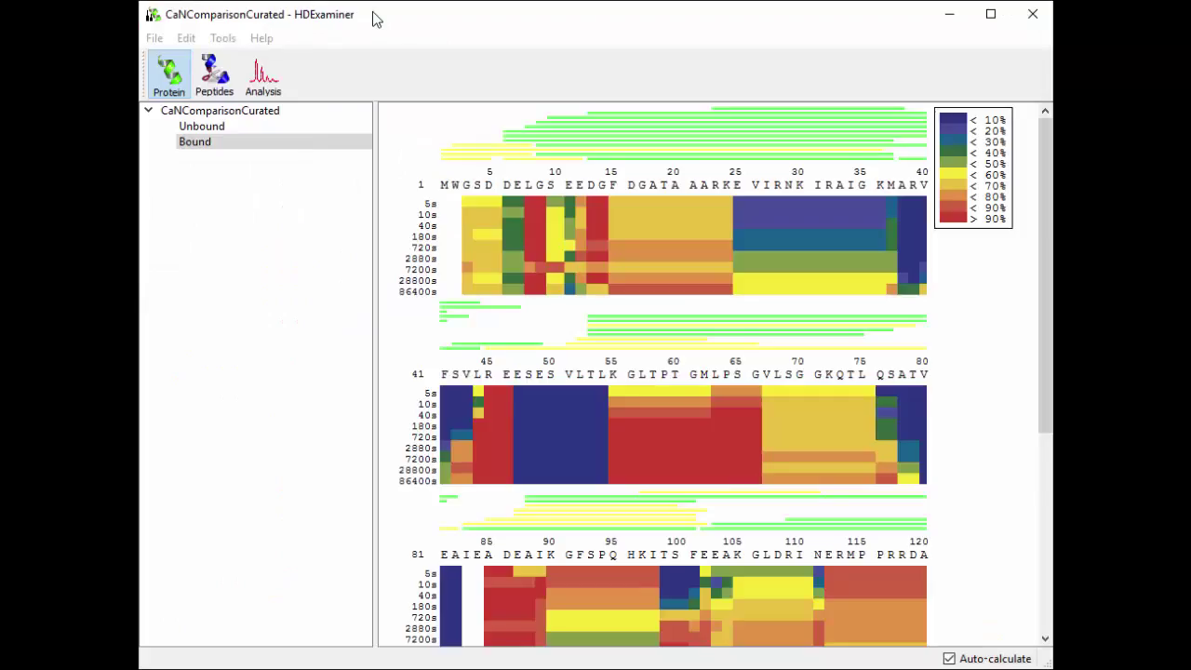
Return to HDExaminer, then reopen the Desktop Export folder from the Start jump list.
click(372, 12)
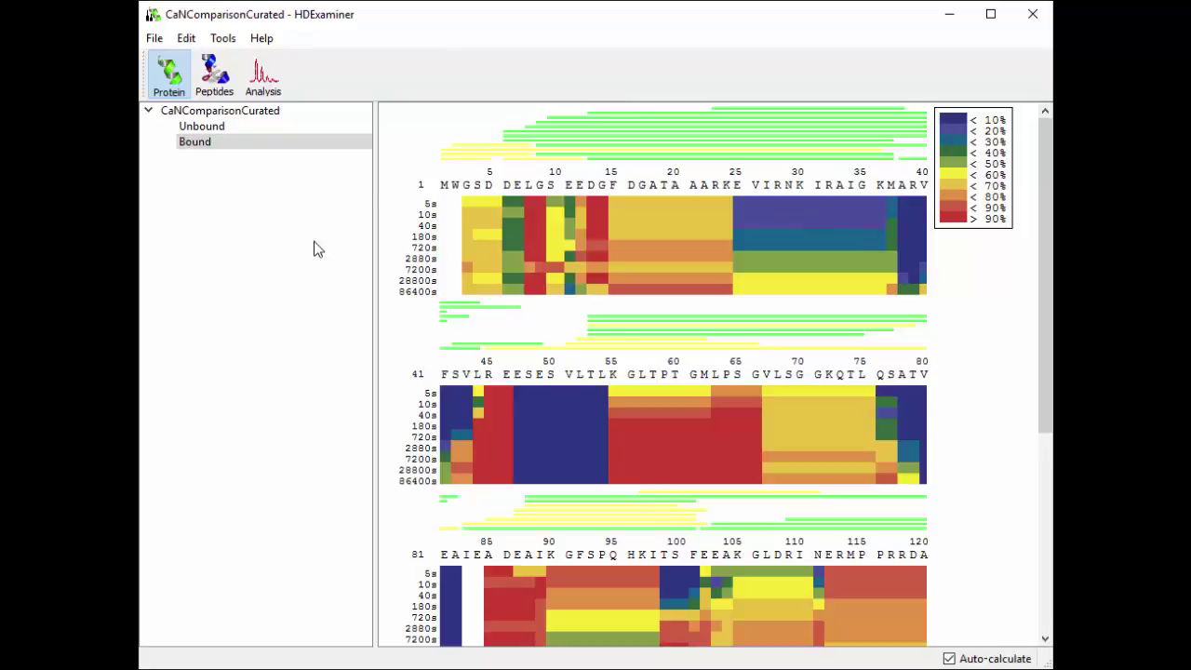
key(super)
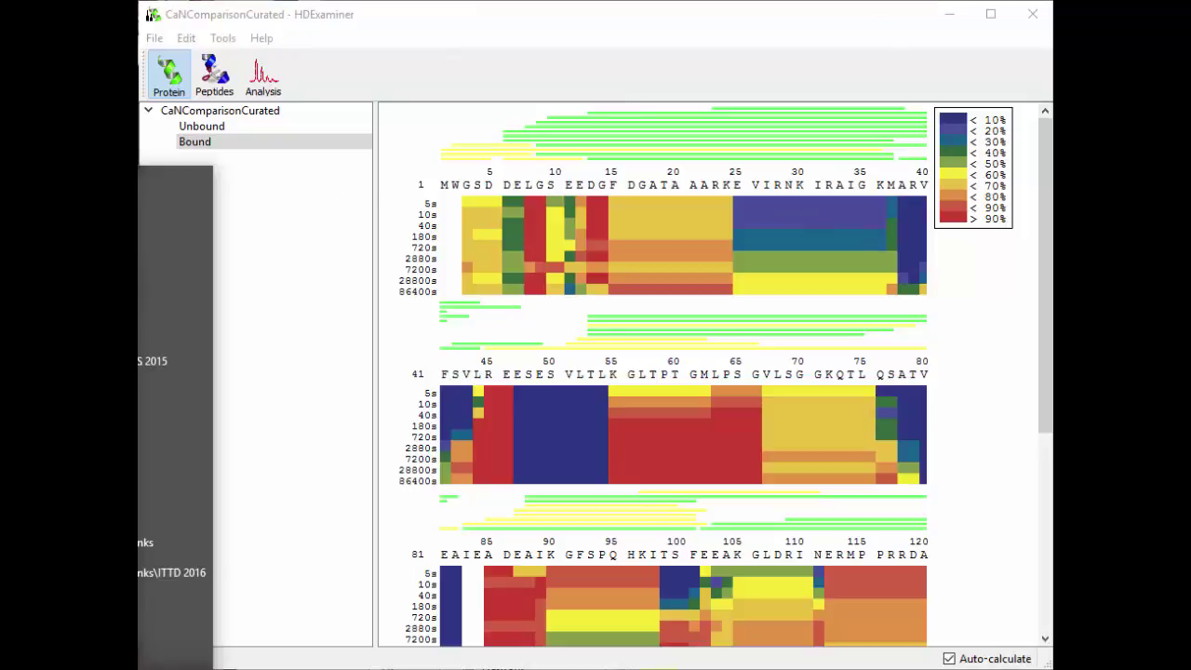
click(172, 391)
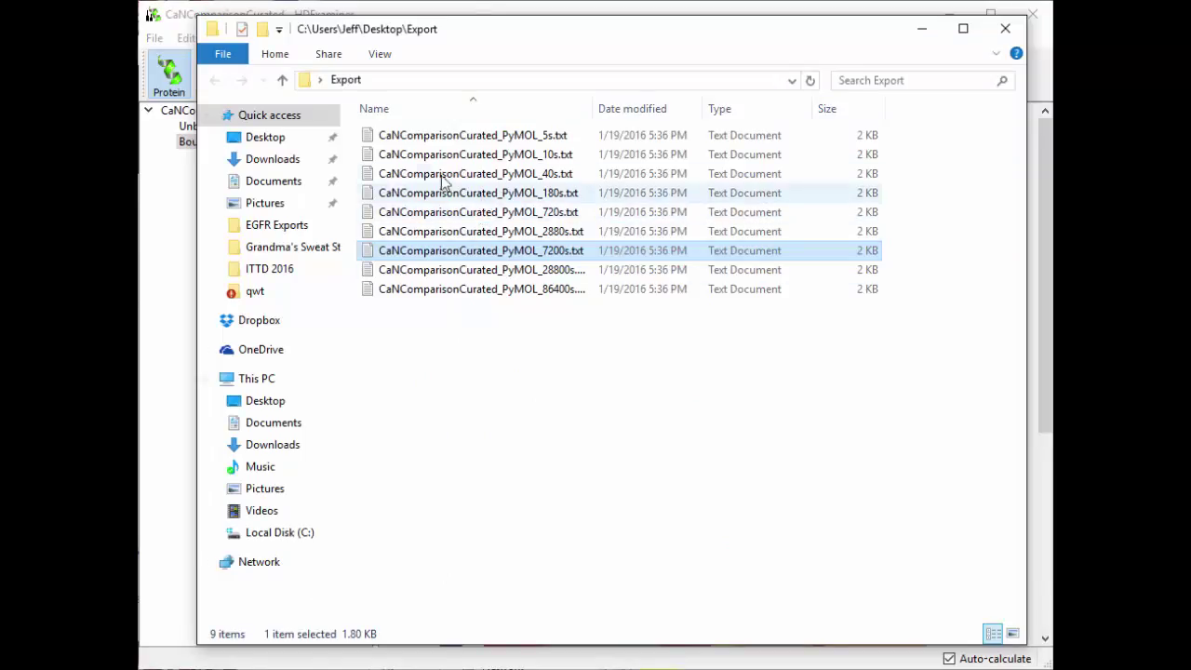
Read CaNComparisonCurated_PyMOL_5s.txt in Notepad, then close Notepad and the Export folder.
double_click(426, 140)
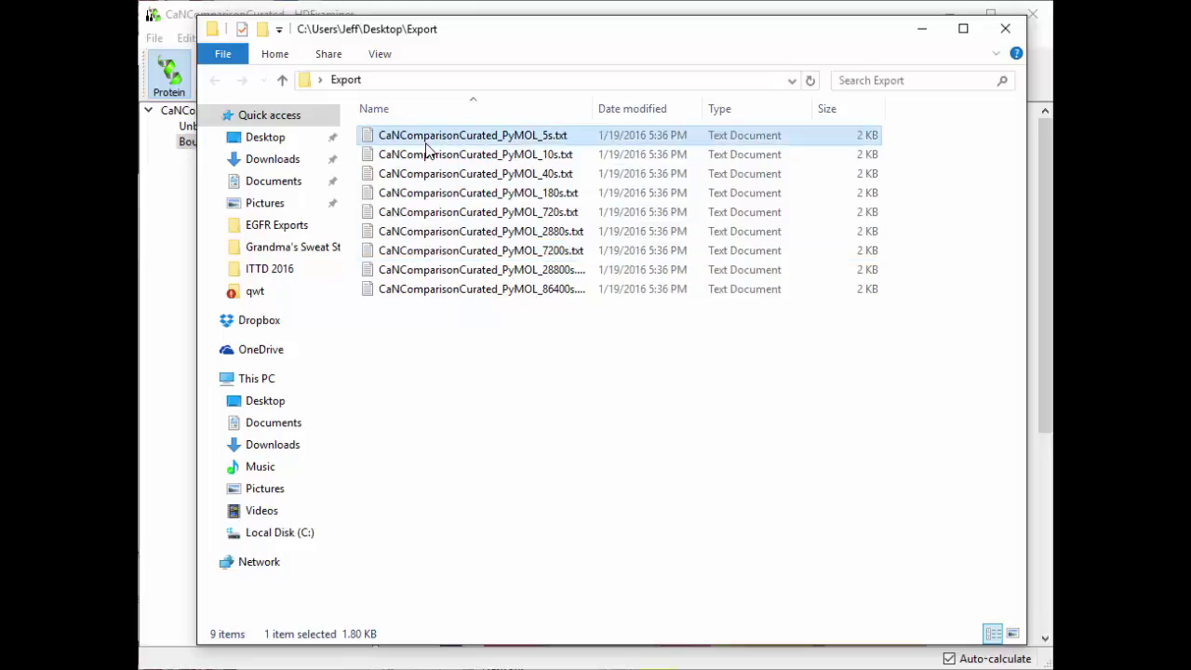
drag(1152, 0, 609, 56)
scroll(660, 198, down, 9)
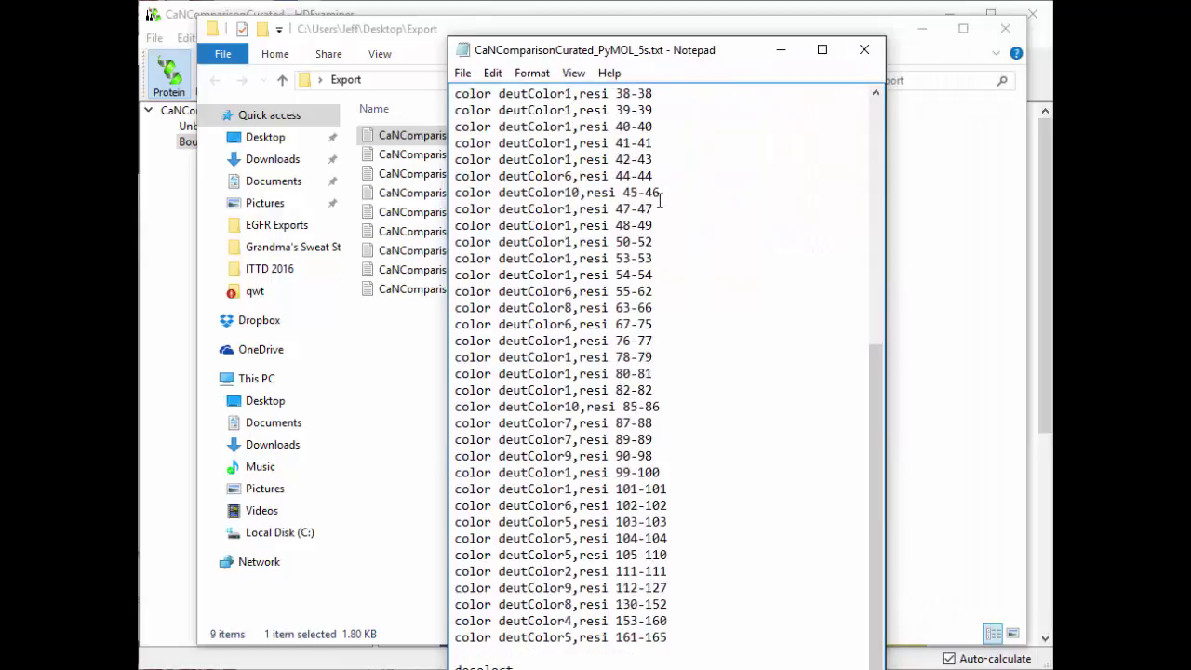
scroll(660, 198, up, 10)
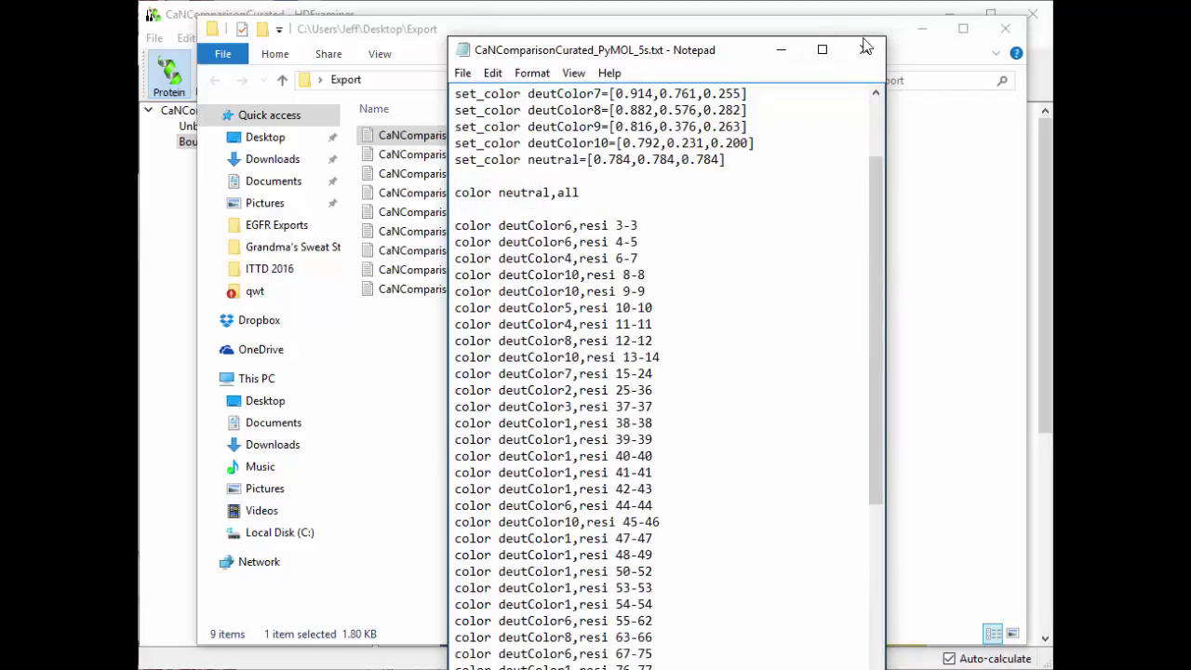
click(864, 49)
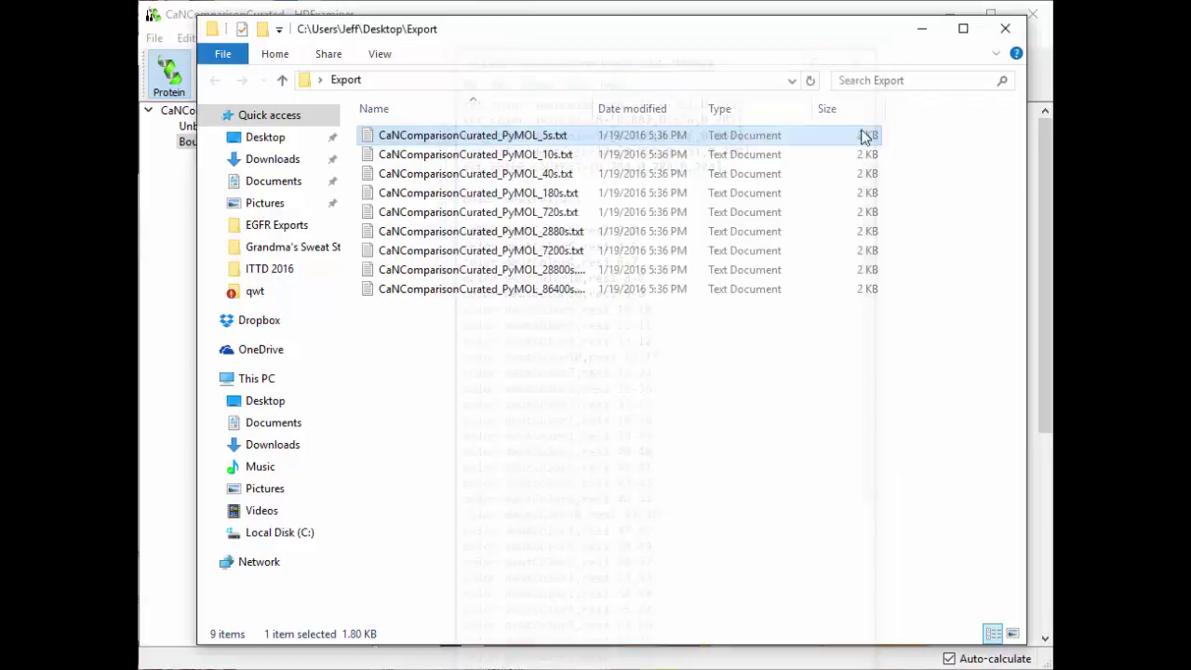
click(1005, 28)
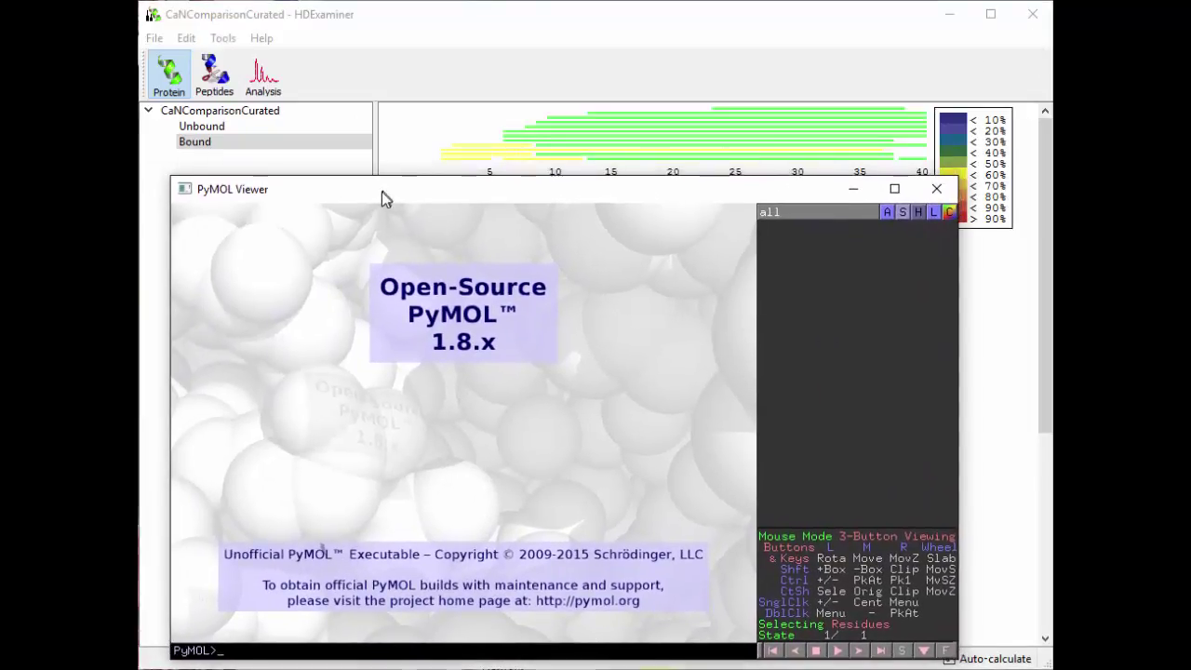
Begin opening a structure with File > Open and browse to This PC.
drag(381, 192, 377, 194)
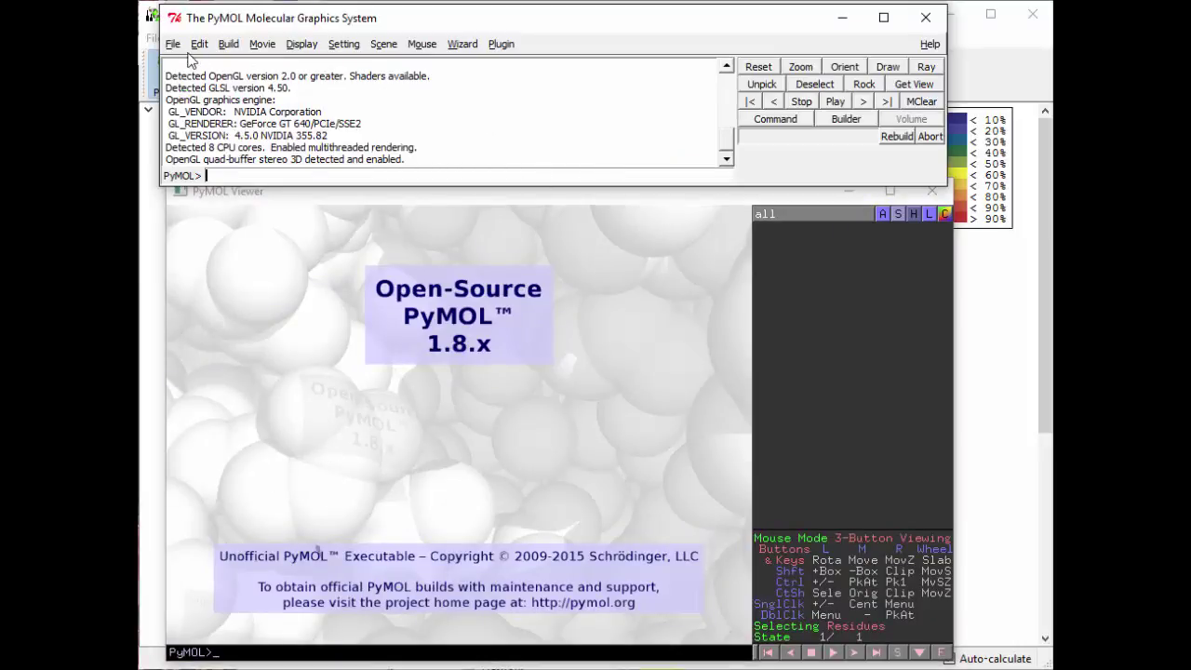
click(173, 44)
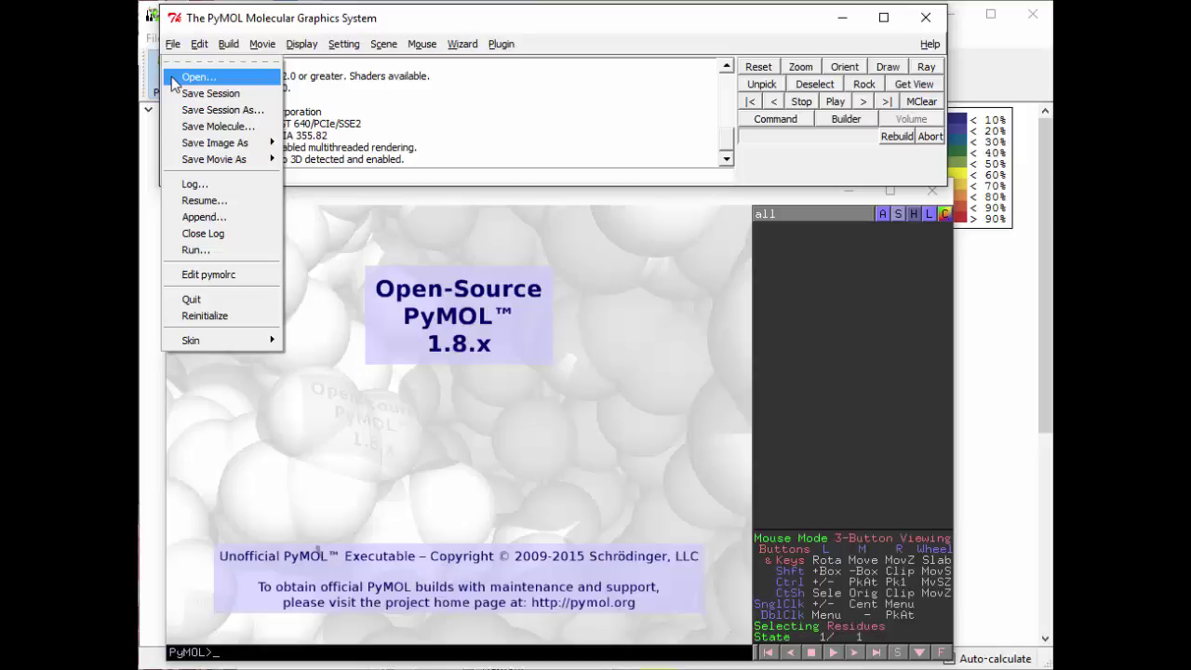
click(173, 82)
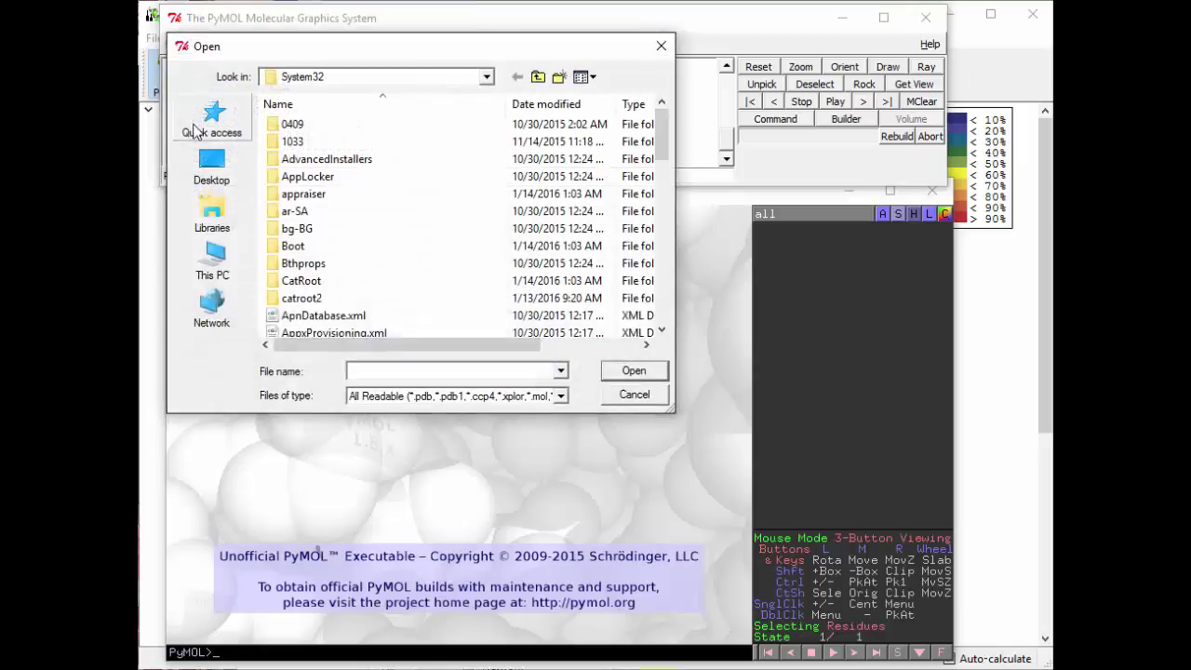
click(212, 168)
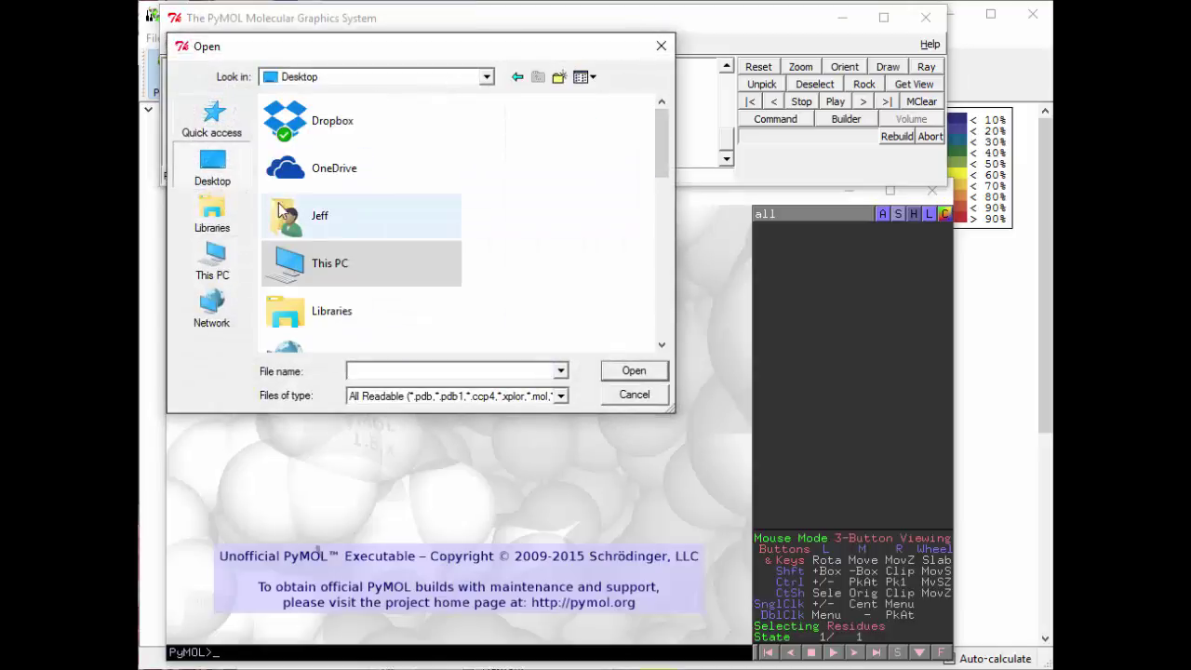
scroll(442, 225, down, 5)
scroll(436, 225, up, 5)
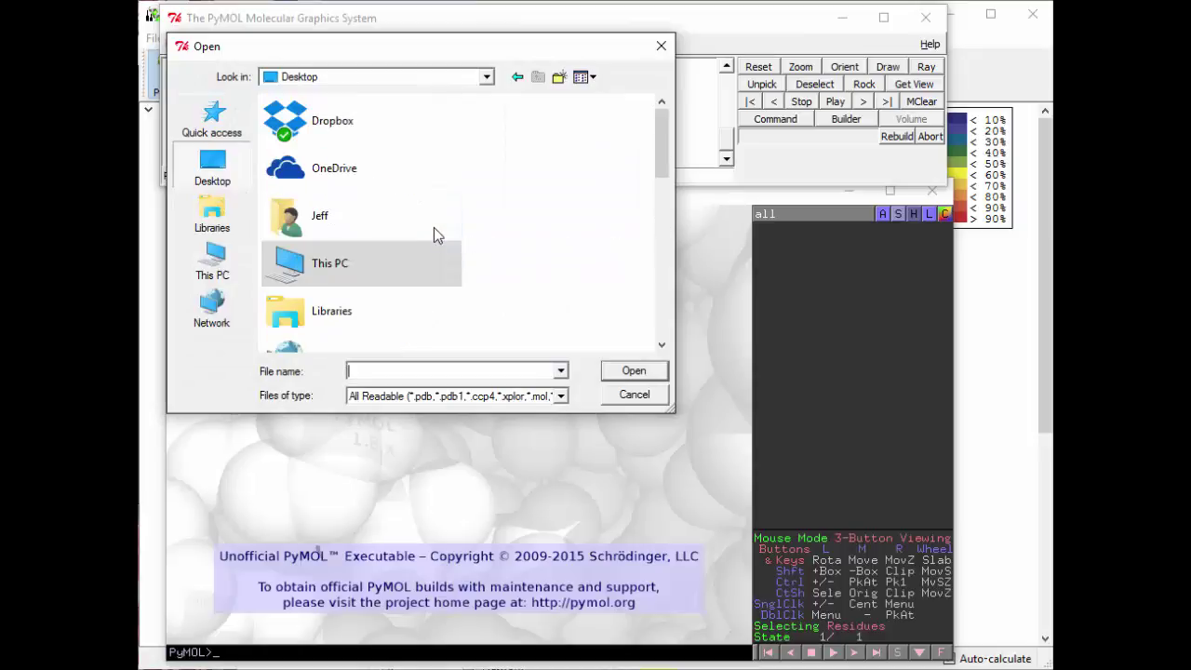
double_click(337, 272)
Navigate to C:\Sierra\HDX Data\Weis\Comparison Study and select Calcineurin.pdb.
scroll(372, 270, down, 3)
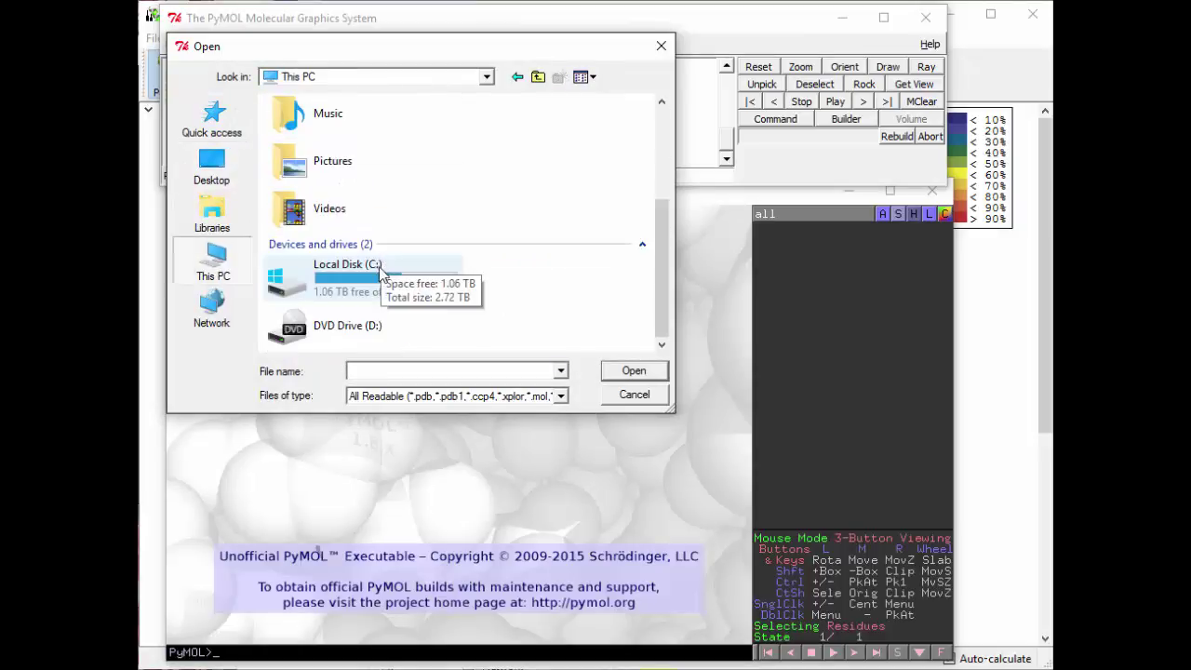
double_click(349, 270)
scroll(372, 279, down, 1)
double_click(316, 264)
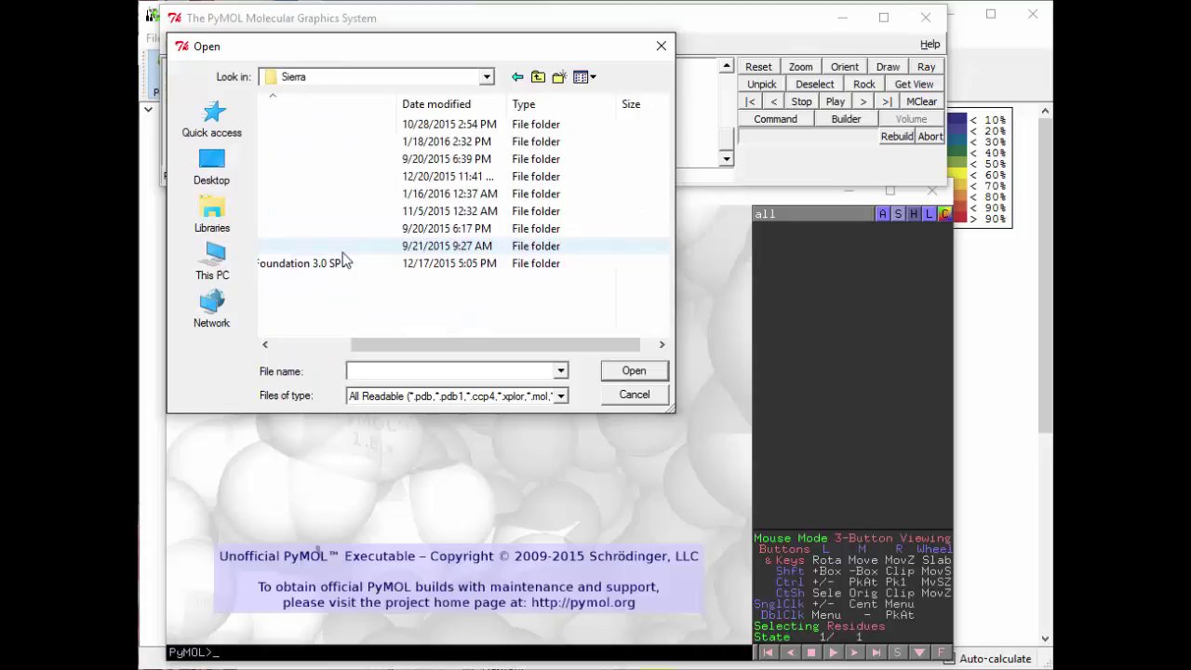
double_click(309, 130)
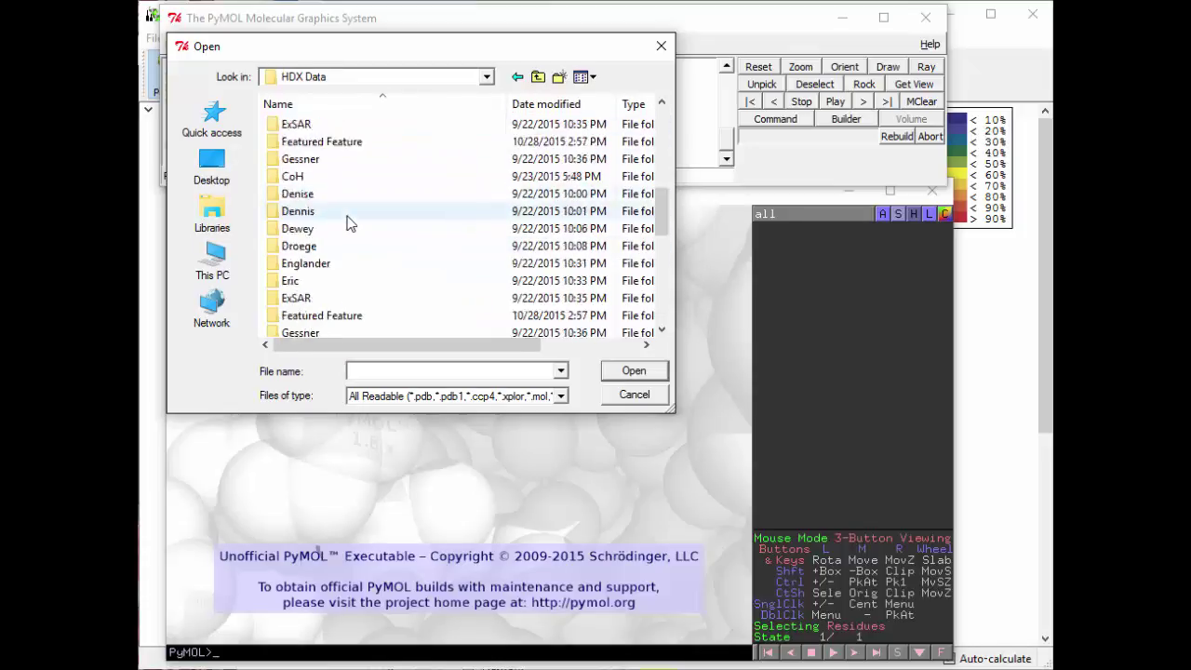
scroll(316, 232, down, 5)
double_click(298, 261)
double_click(326, 176)
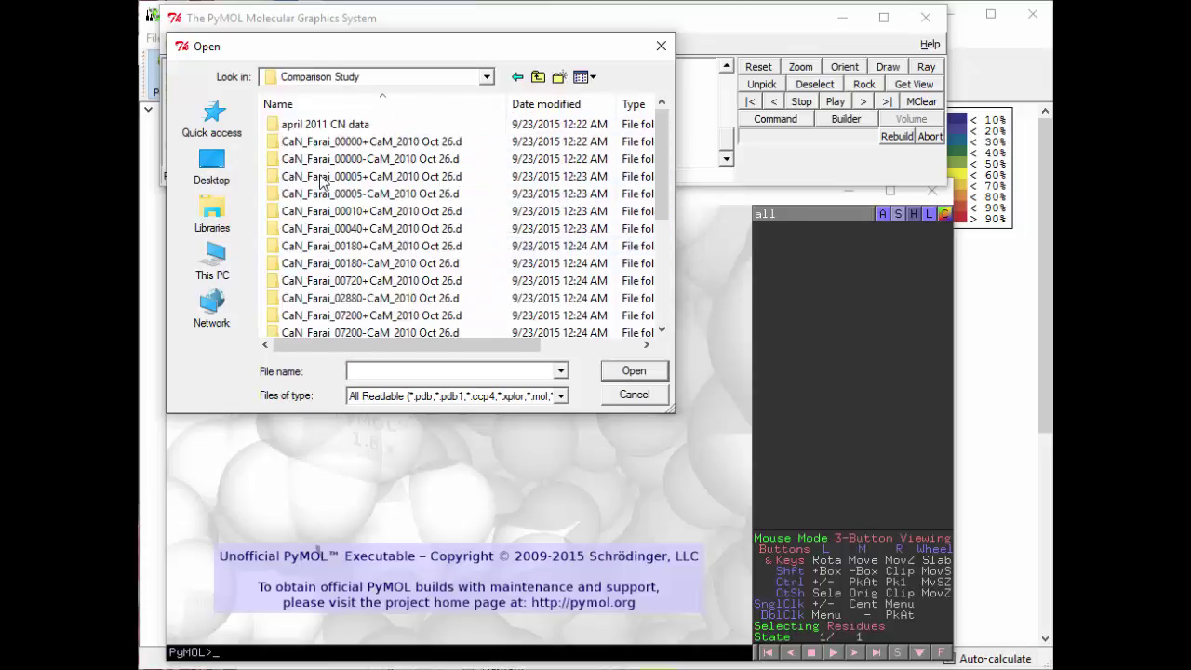
scroll(400, 223, down, 5)
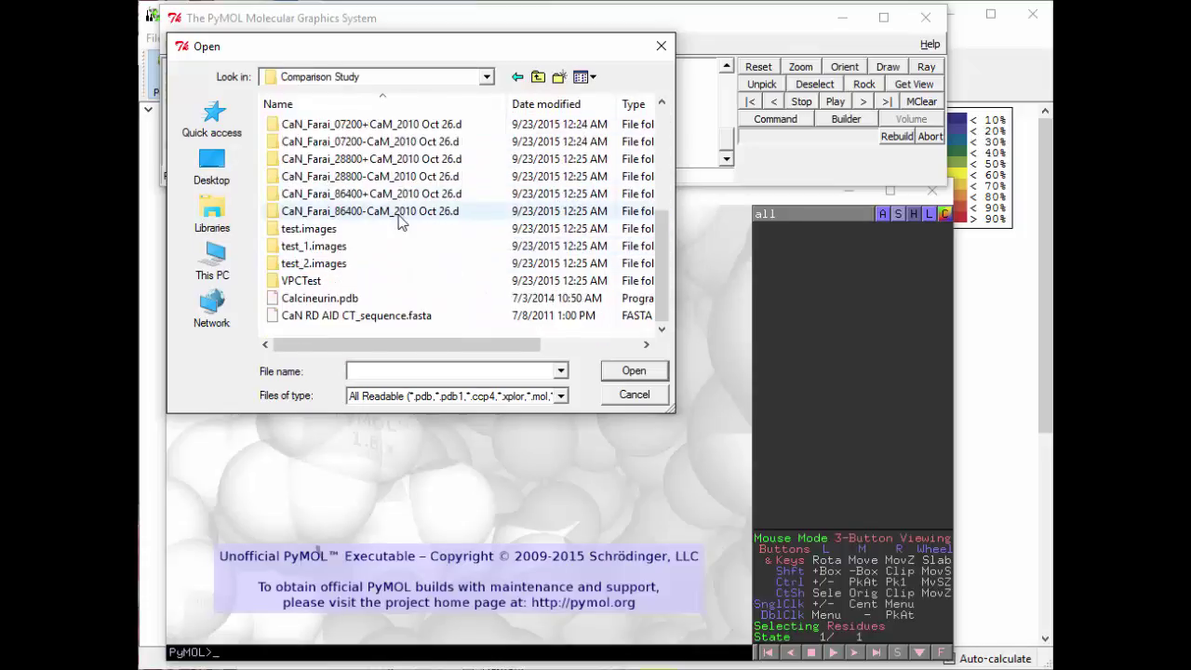
click(321, 300)
Load Calcineurin.pdb, hide everything on 'all' and show it as a cartoon.
click(632, 371)
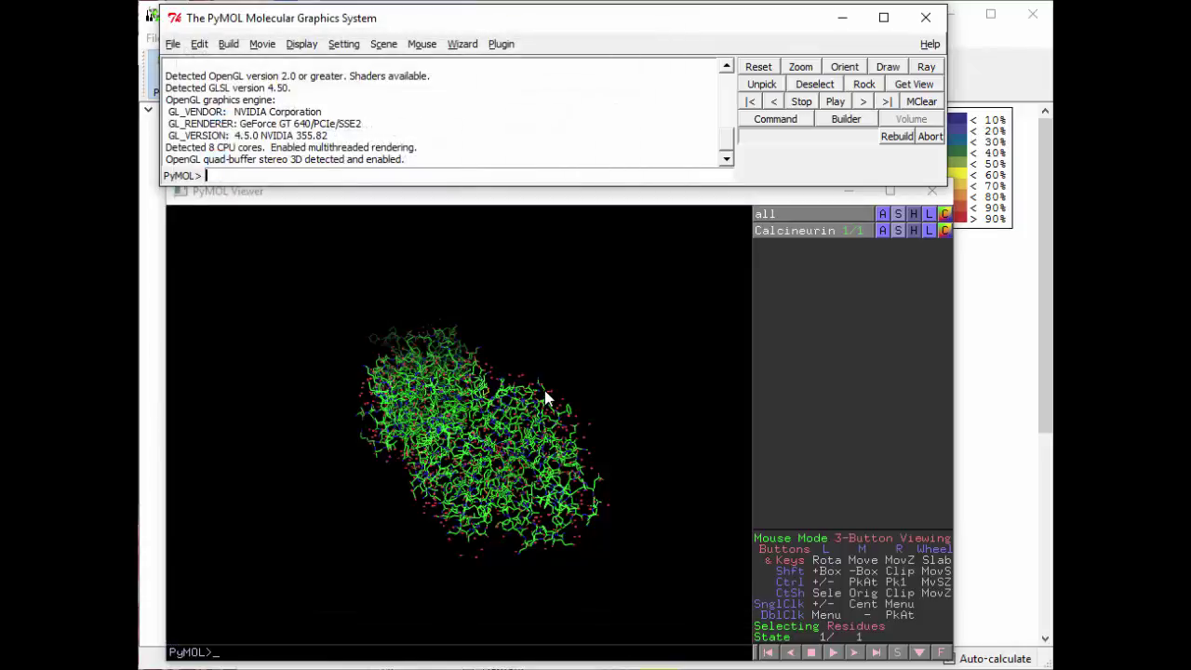
drag(431, 474, 638, 420)
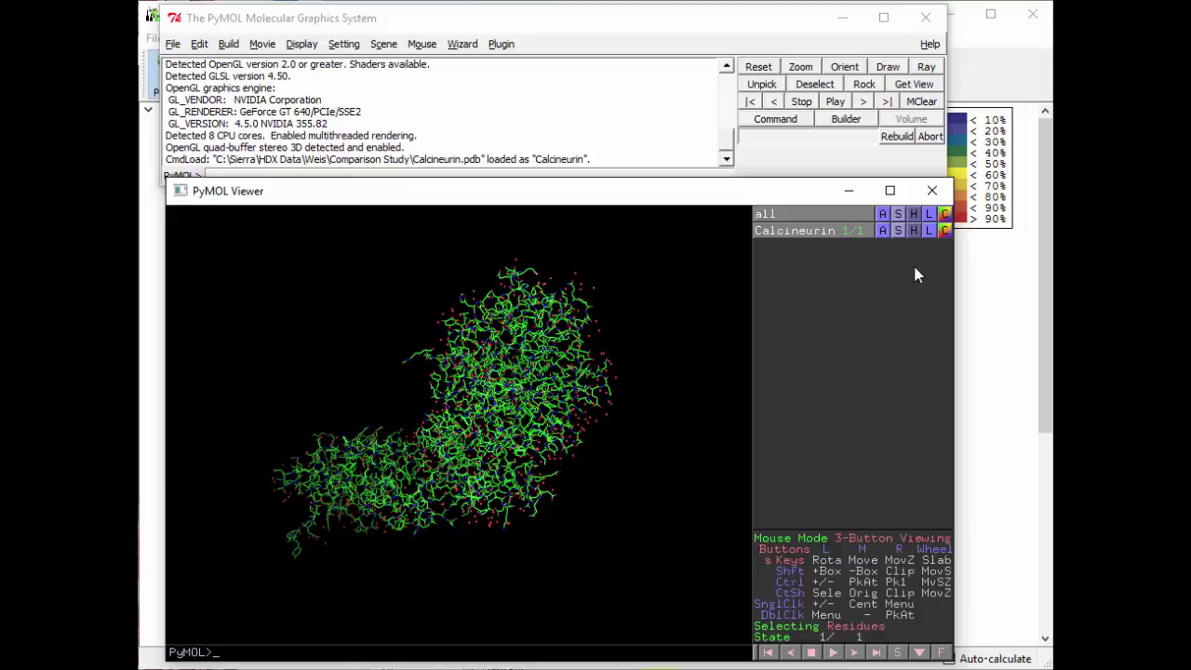
click(914, 215)
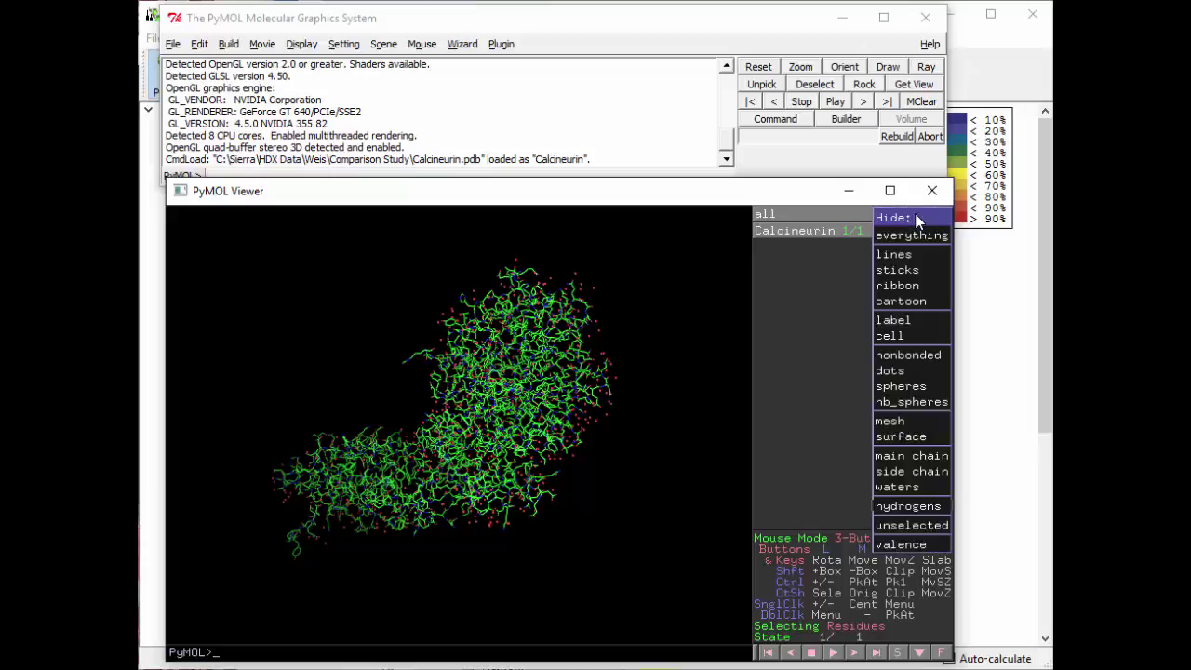
click(914, 236)
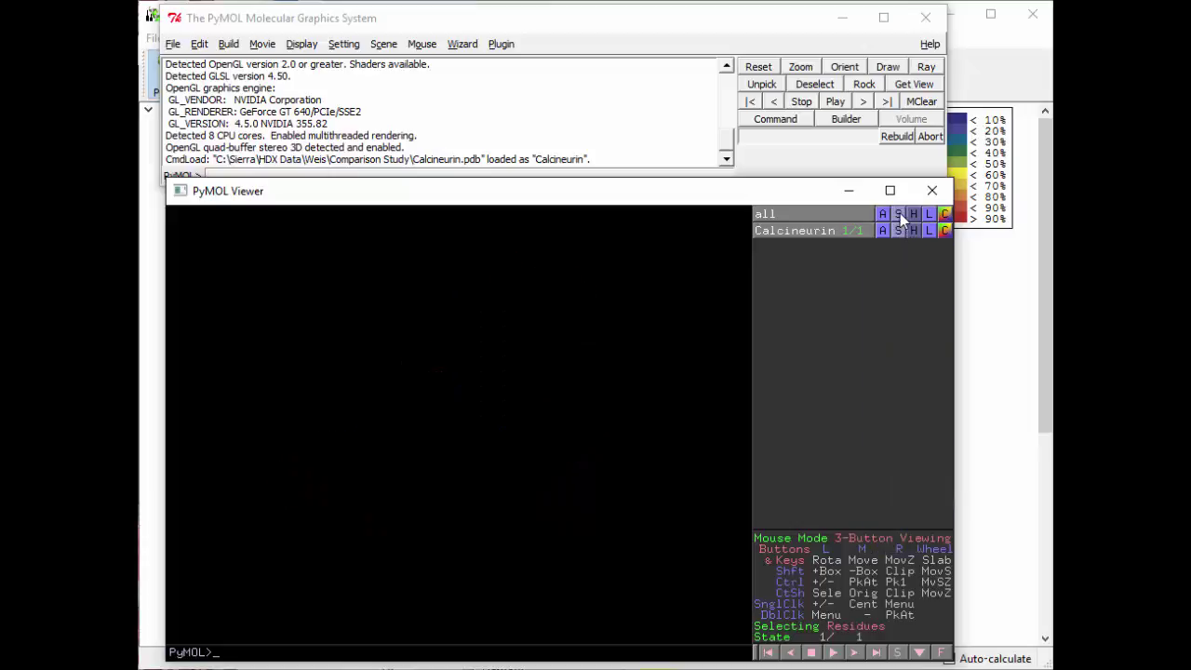
click(899, 215)
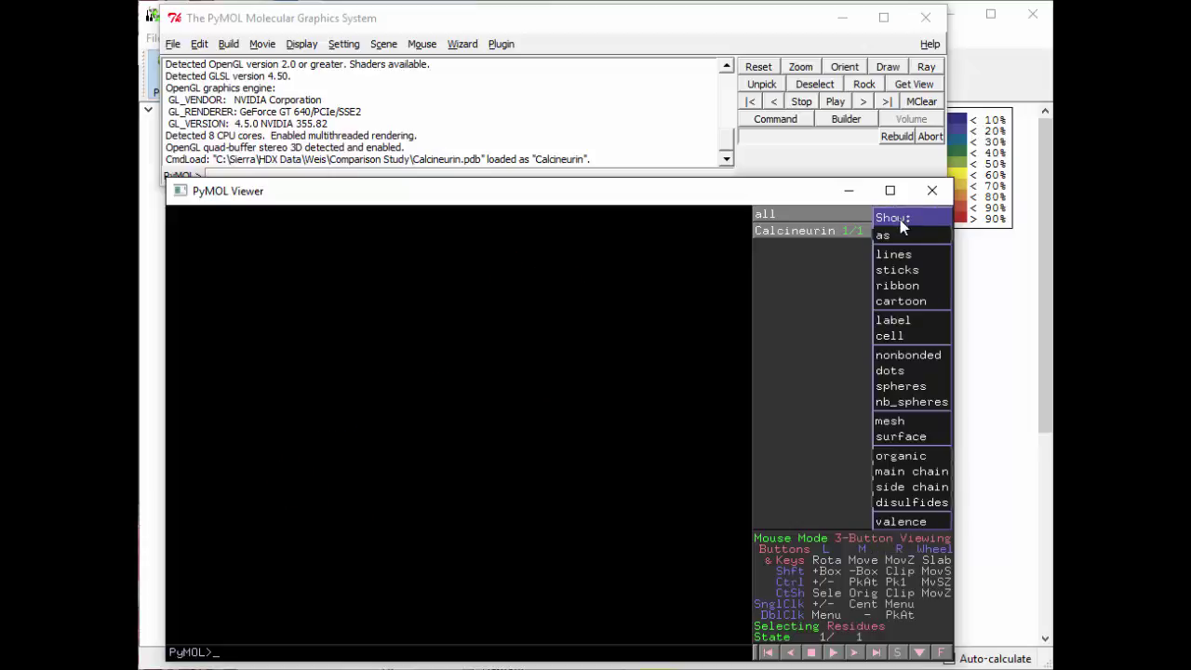
click(900, 303)
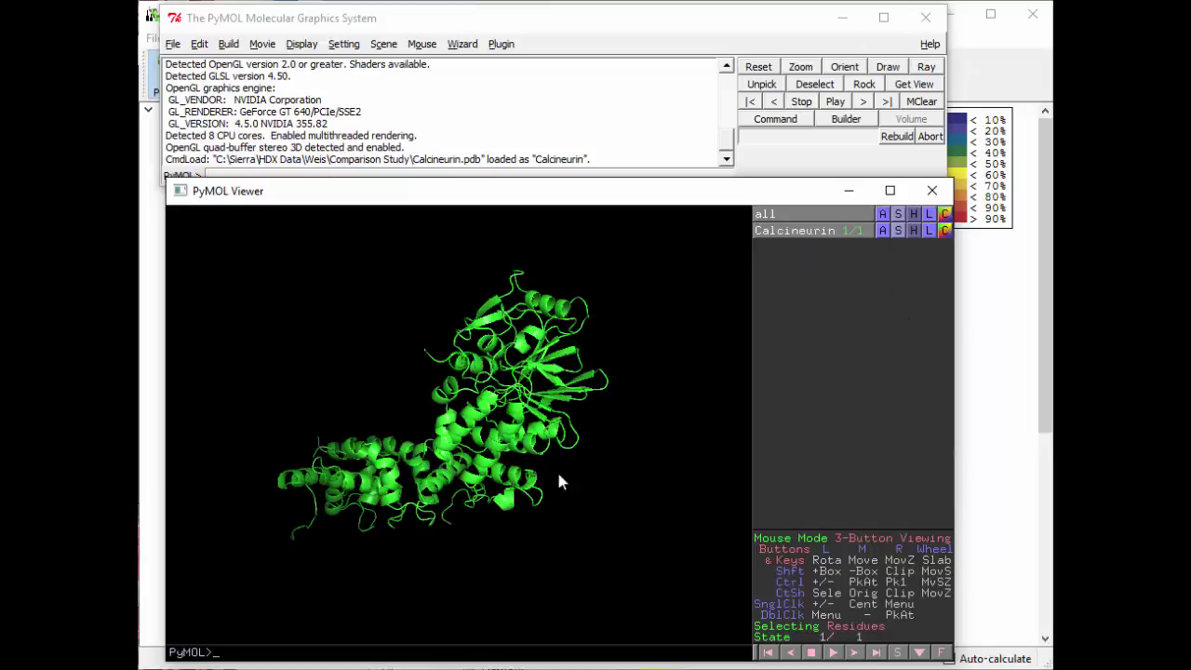
drag(558, 482, 596, 484)
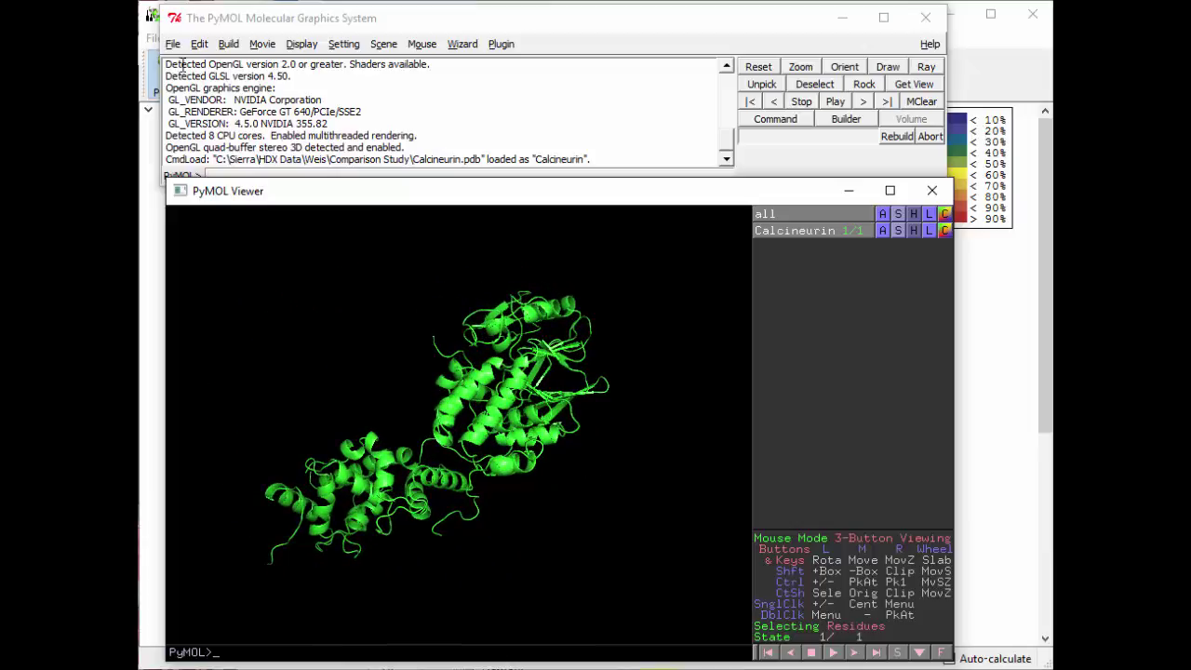
Begin File > Run and browse to the Desktop Export folder.
click(173, 46)
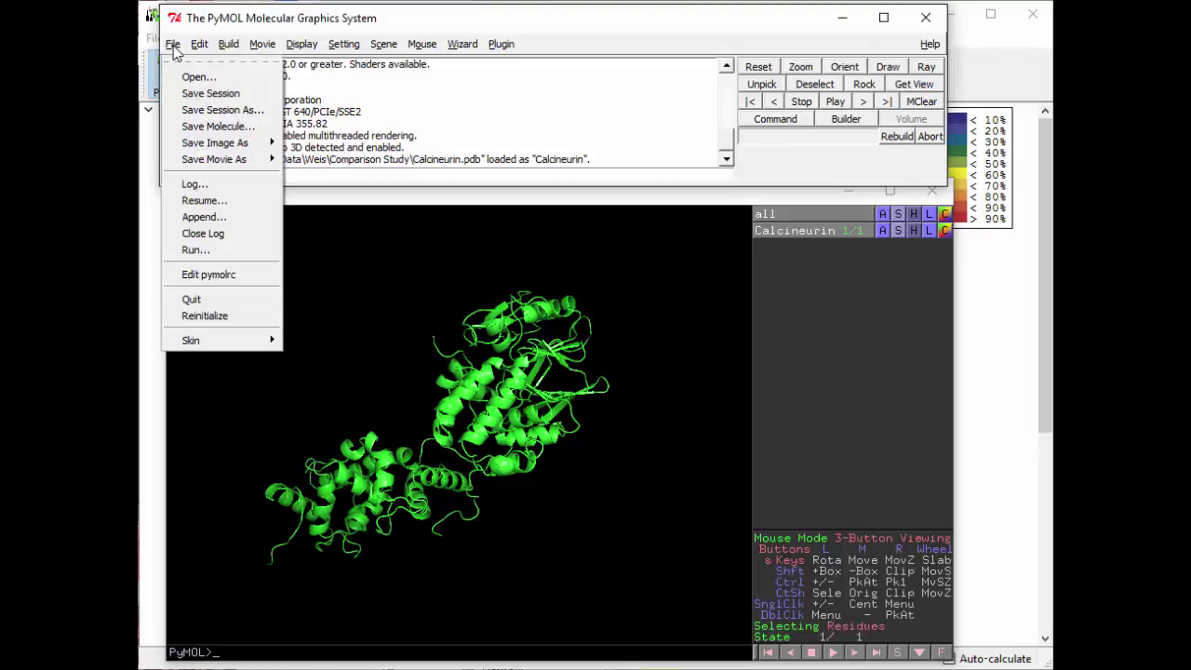
click(206, 252)
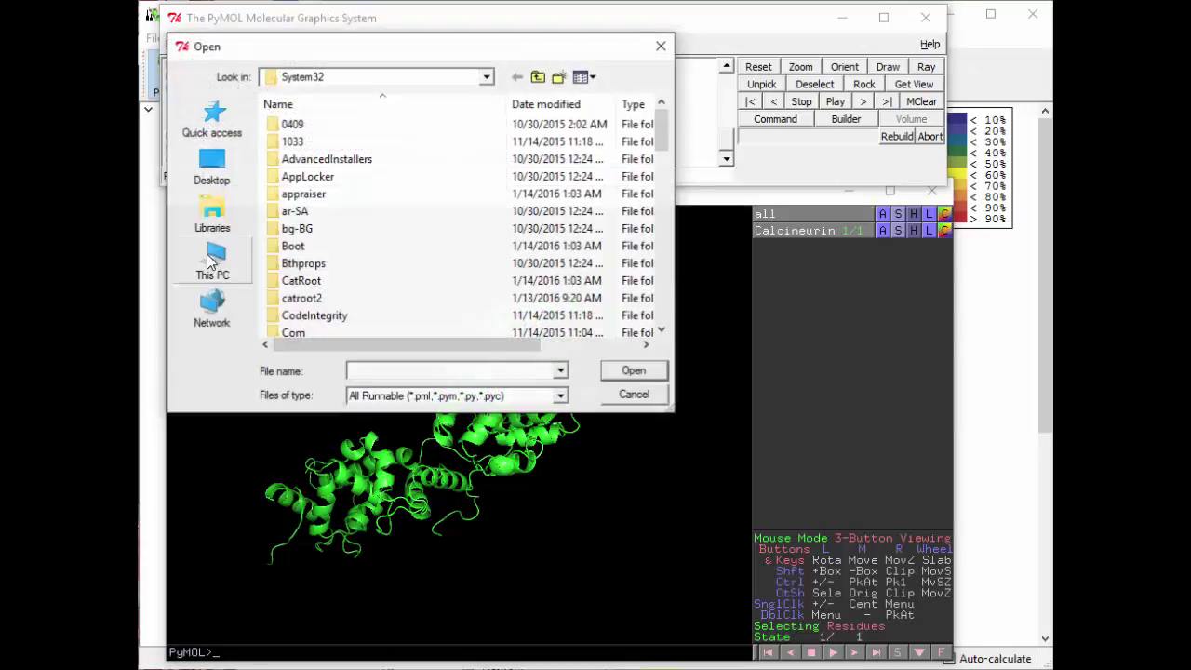
click(211, 167)
scroll(390, 230, down, 5)
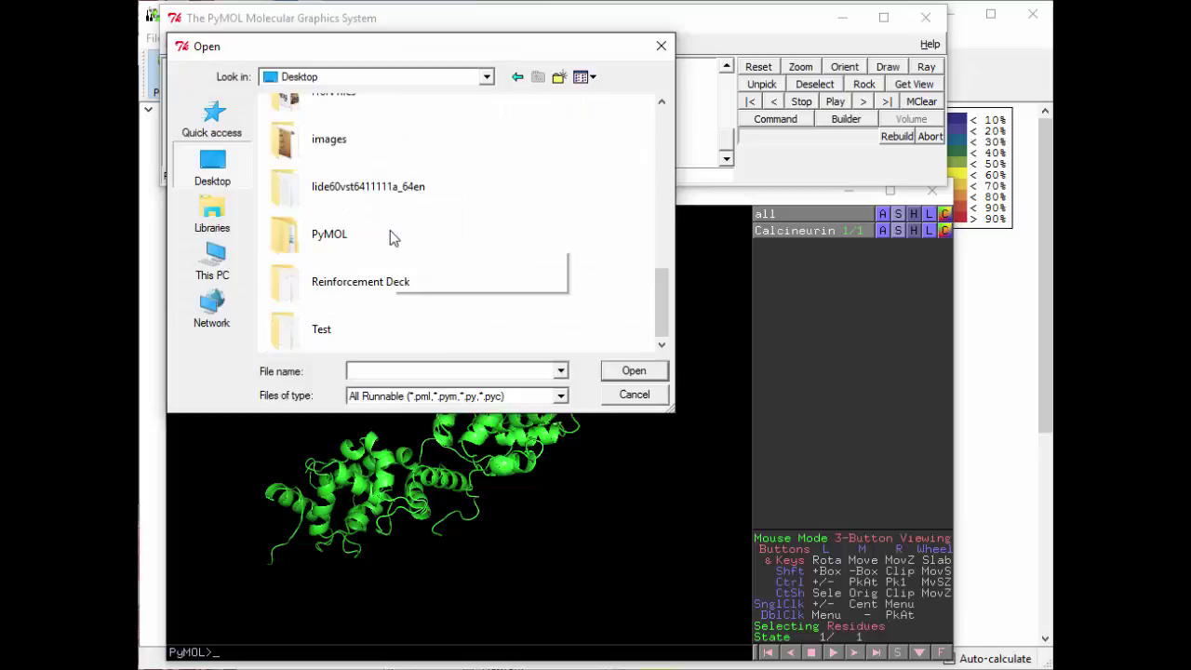
scroll(389, 230, up, 4)
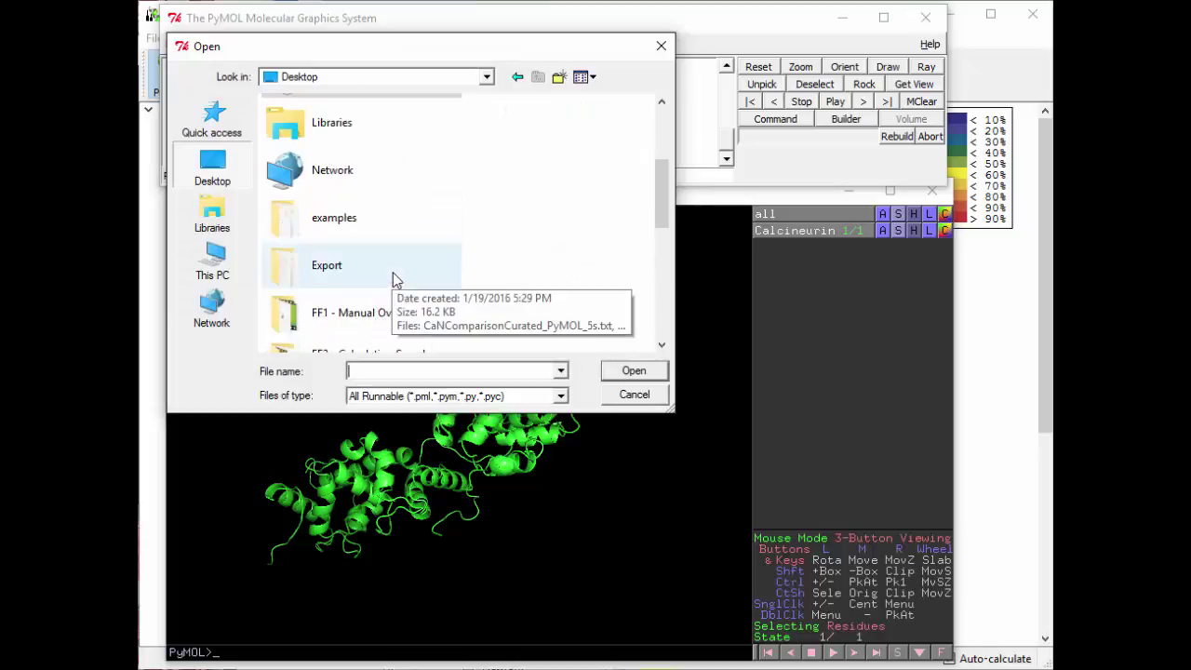
double_click(334, 264)
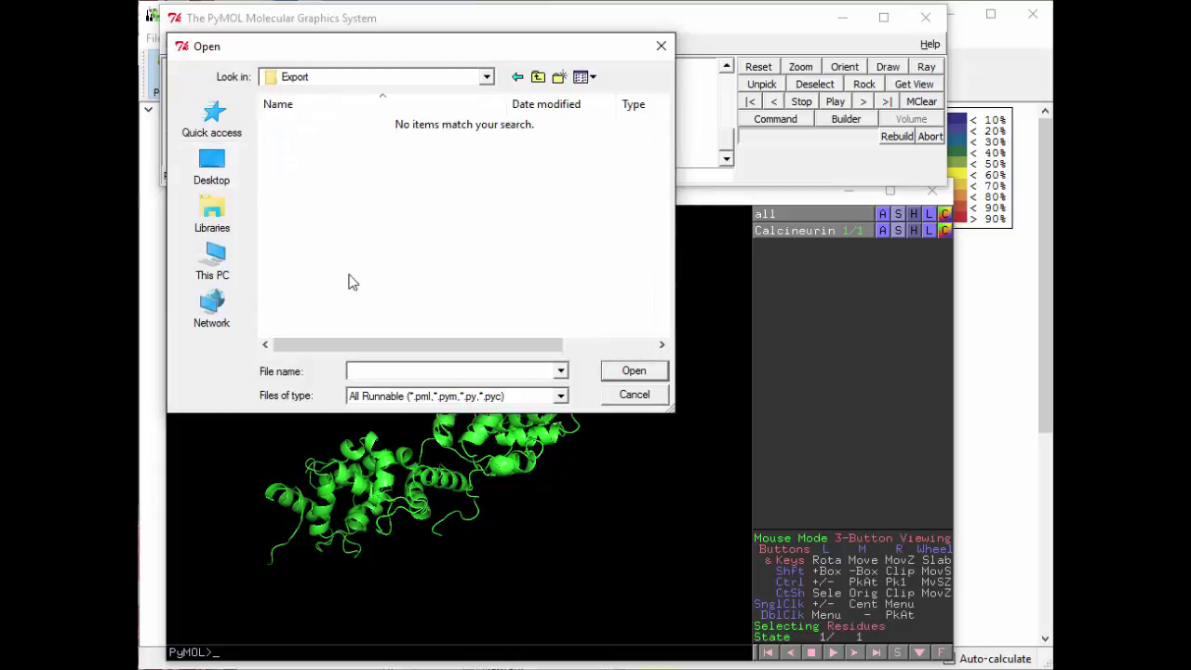
Show All Files and run CaNComparisonCurated_PyMOL_720s.txt to colour the cartoon.
click(456, 397)
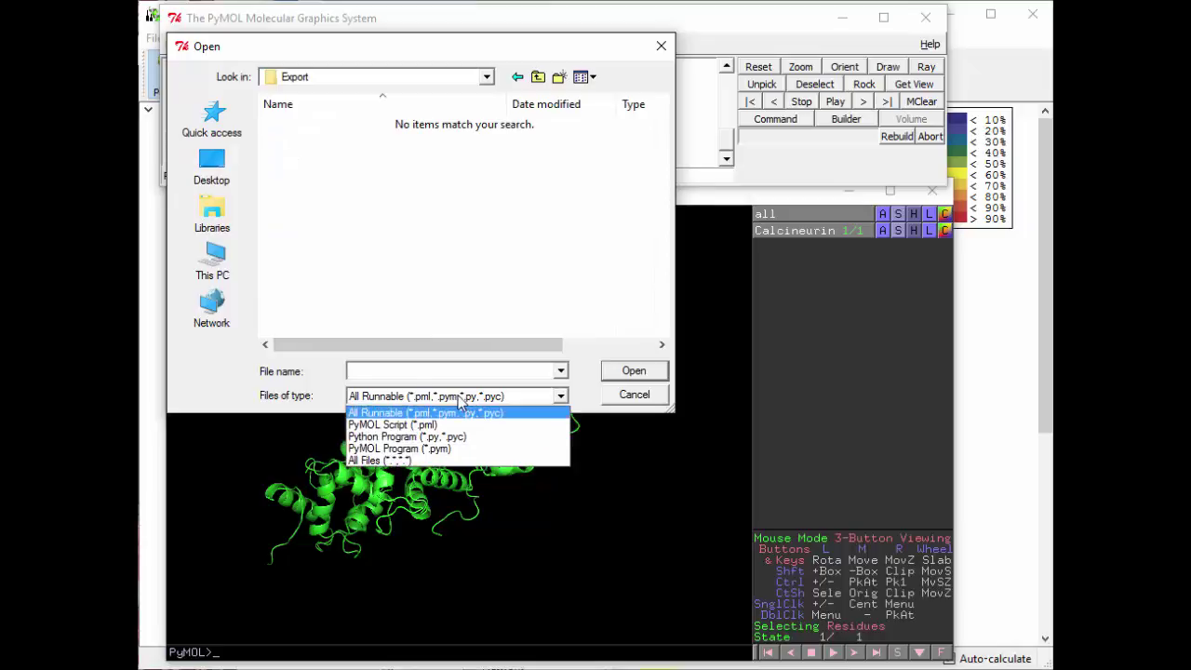
click(420, 459)
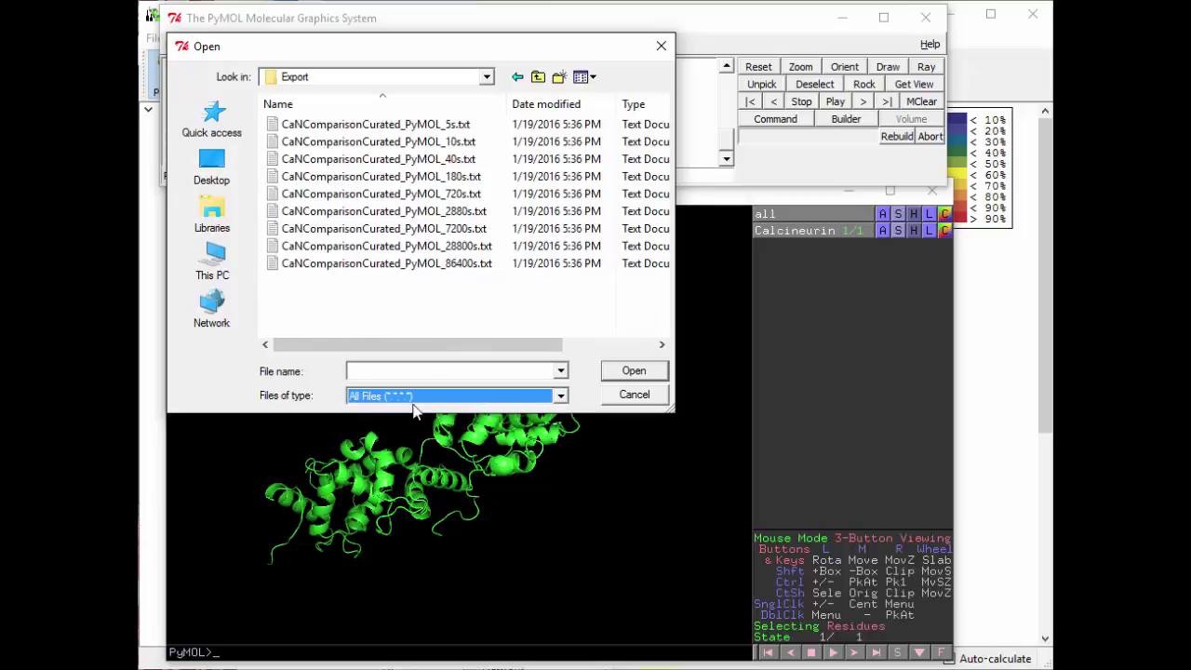
click(398, 193)
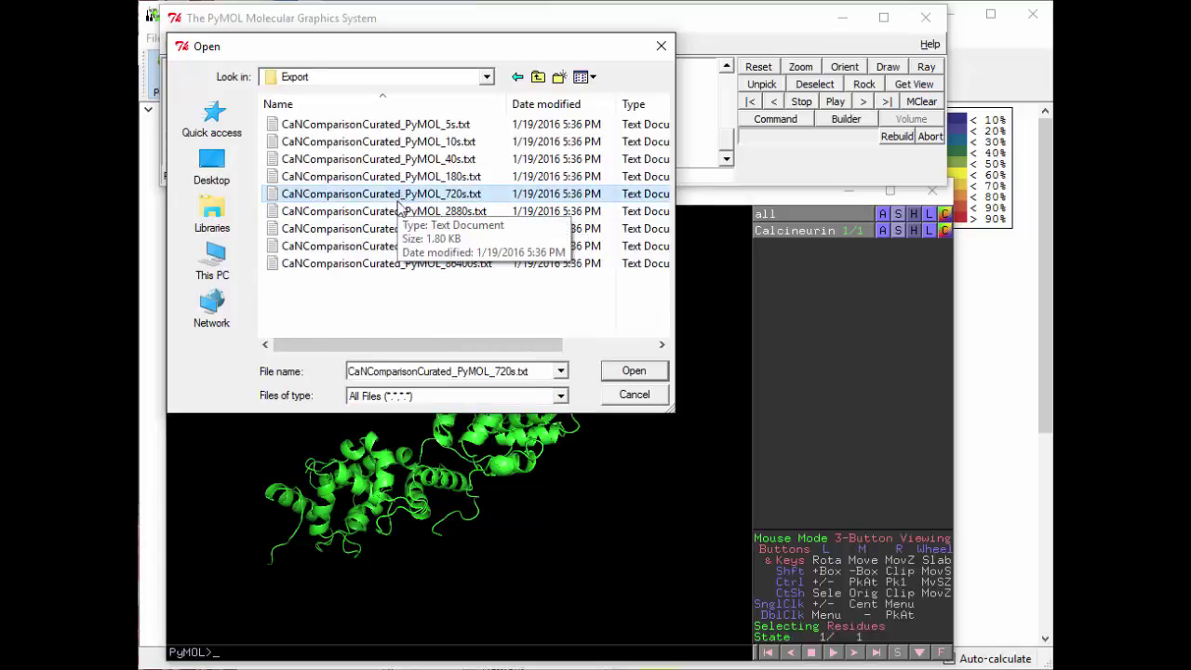
click(625, 372)
drag(348, 377, 456, 415)
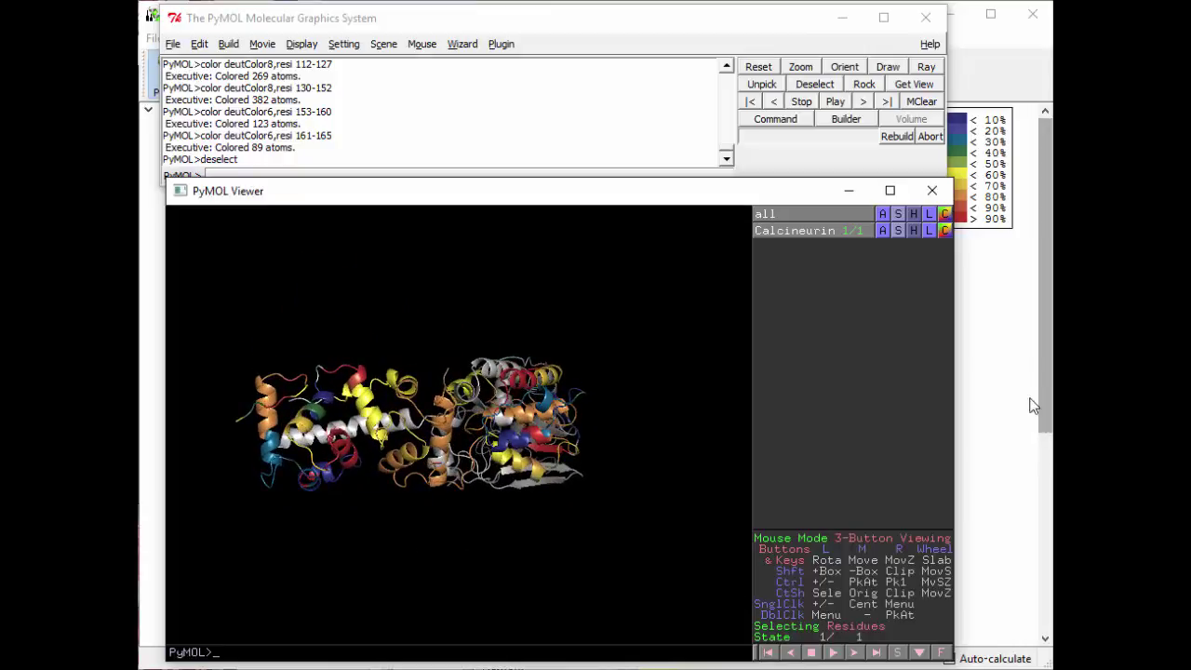
Compare with the HDExaminer heat map, then rotate the coloured cartoon to end-on and diagonal views.
click(1001, 395)
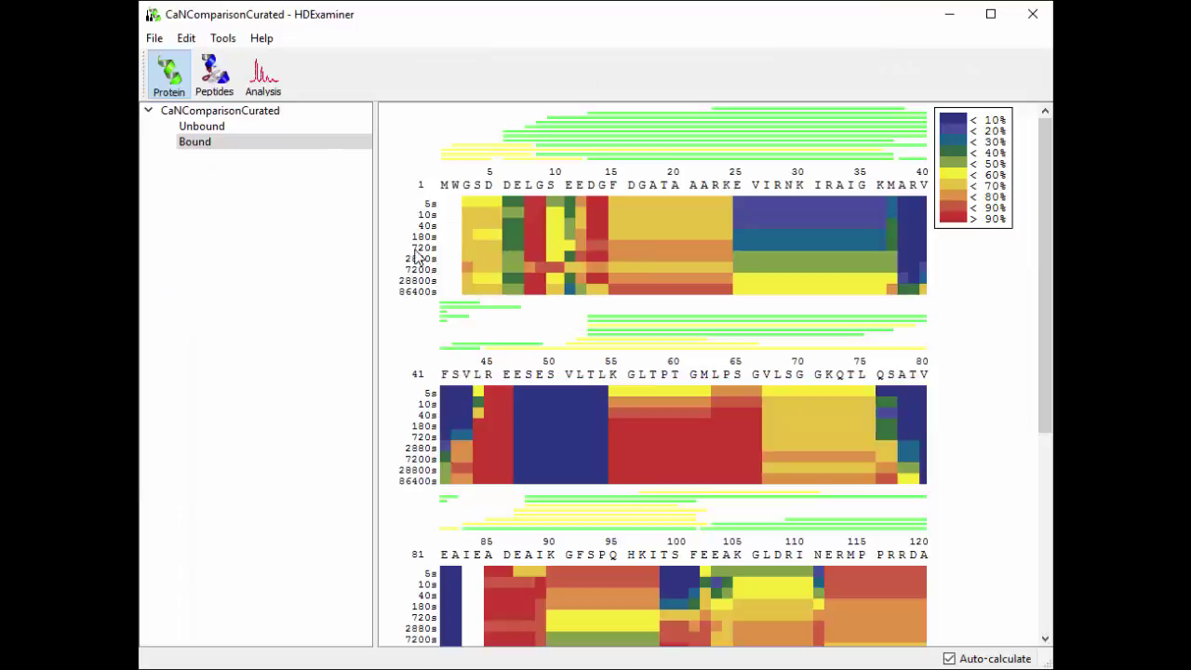
click(517, 668)
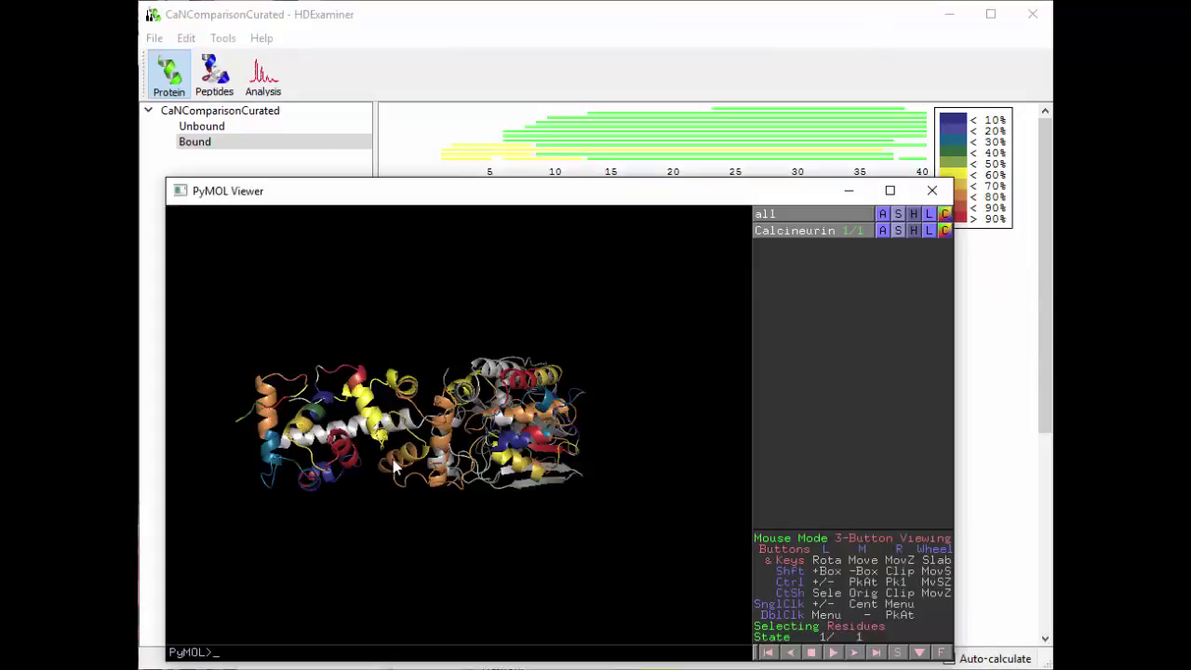
drag(395, 467, 338, 349)
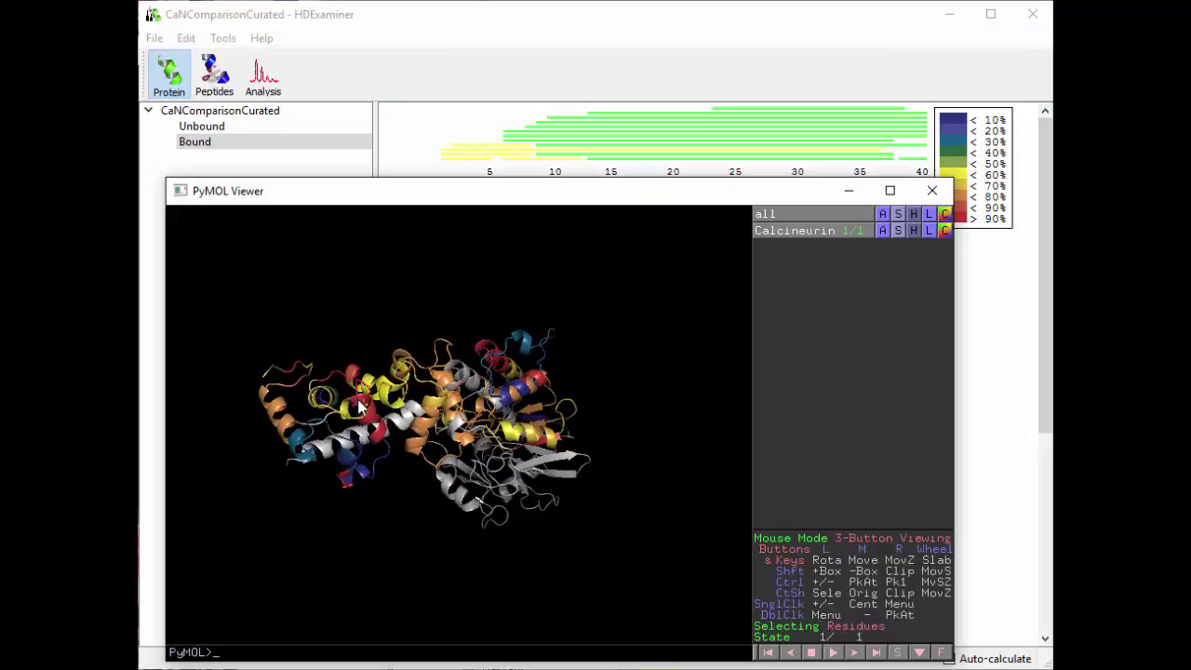
drag(358, 406, 468, 446)
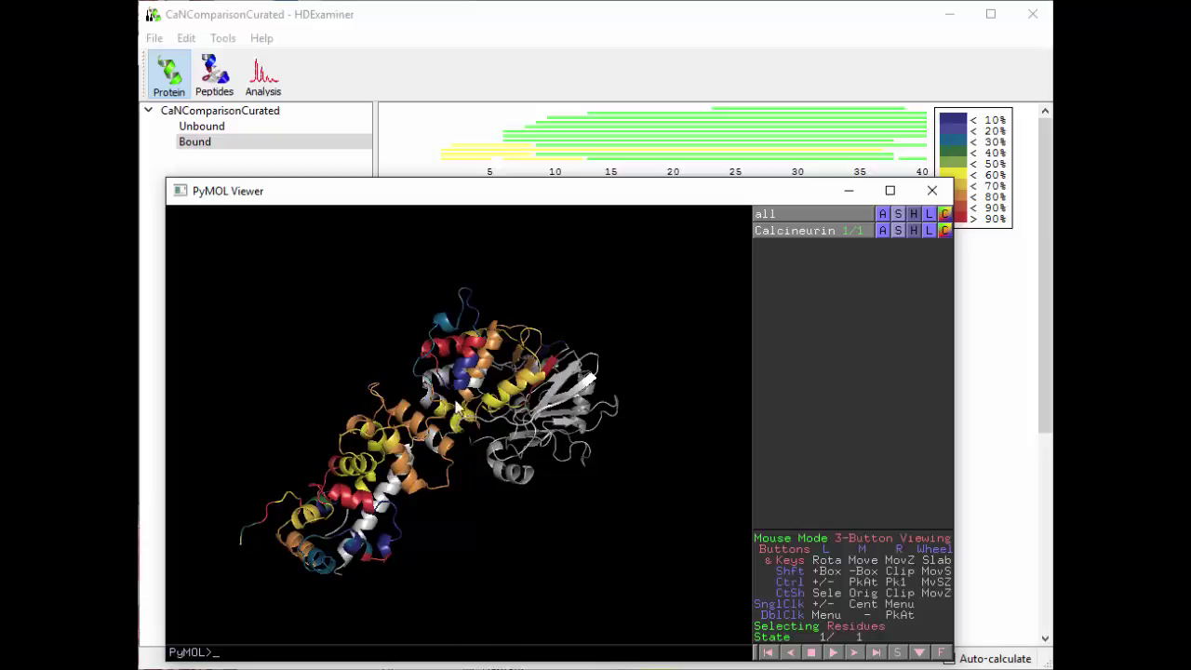
drag(456, 407, 495, 426)
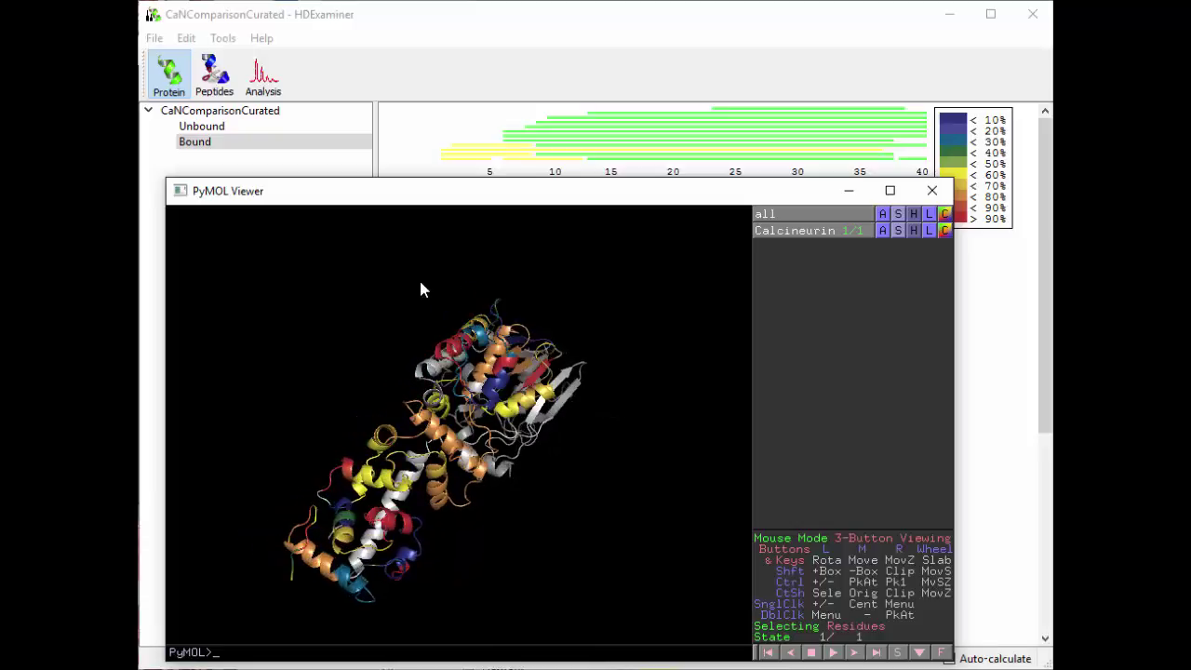
Start another PyMOL Export from the HDExaminer heat map, then rotate the coloured model.
click(470, 31)
right_click(553, 332)
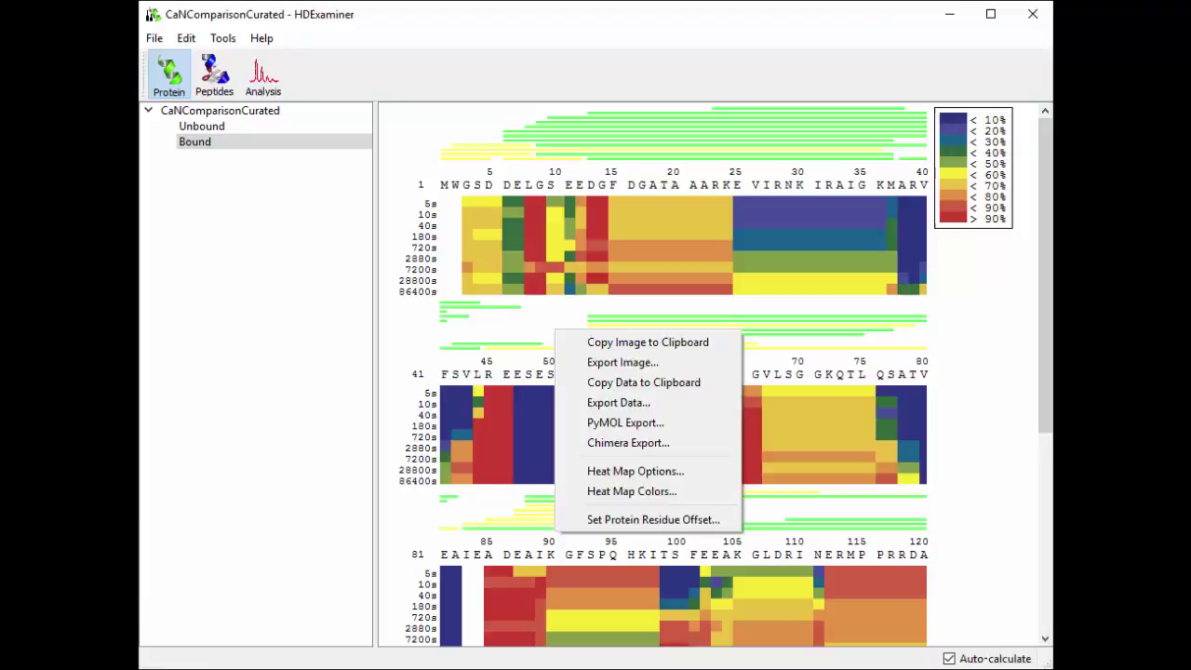
click(608, 425)
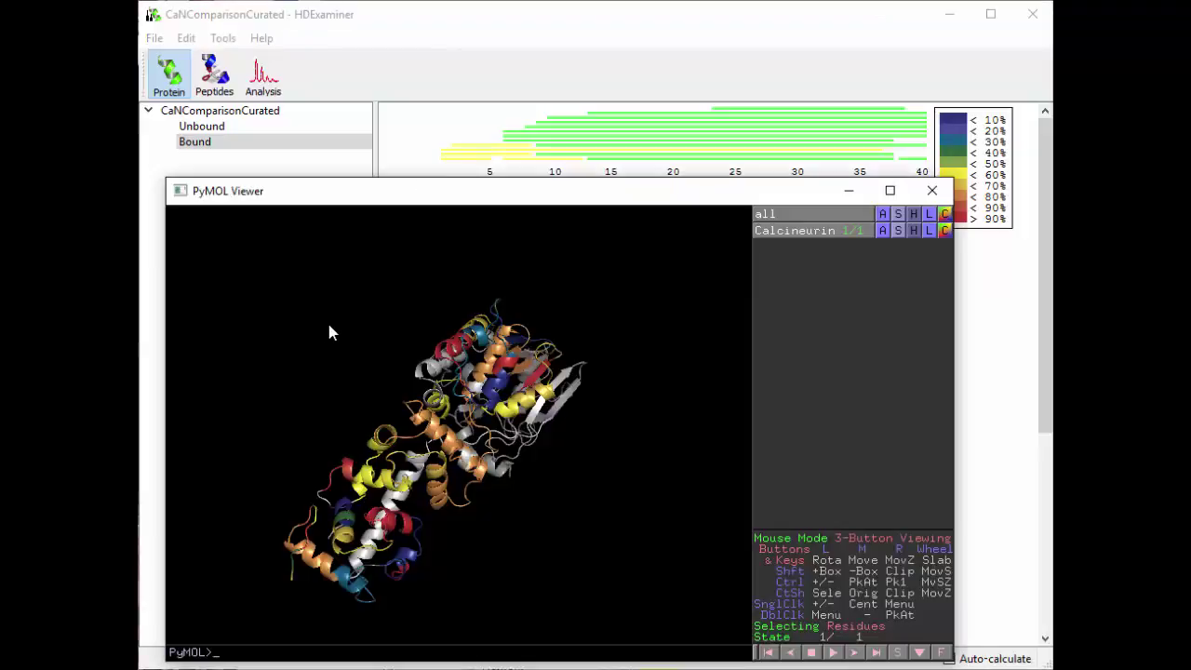
drag(385, 391, 384, 439)
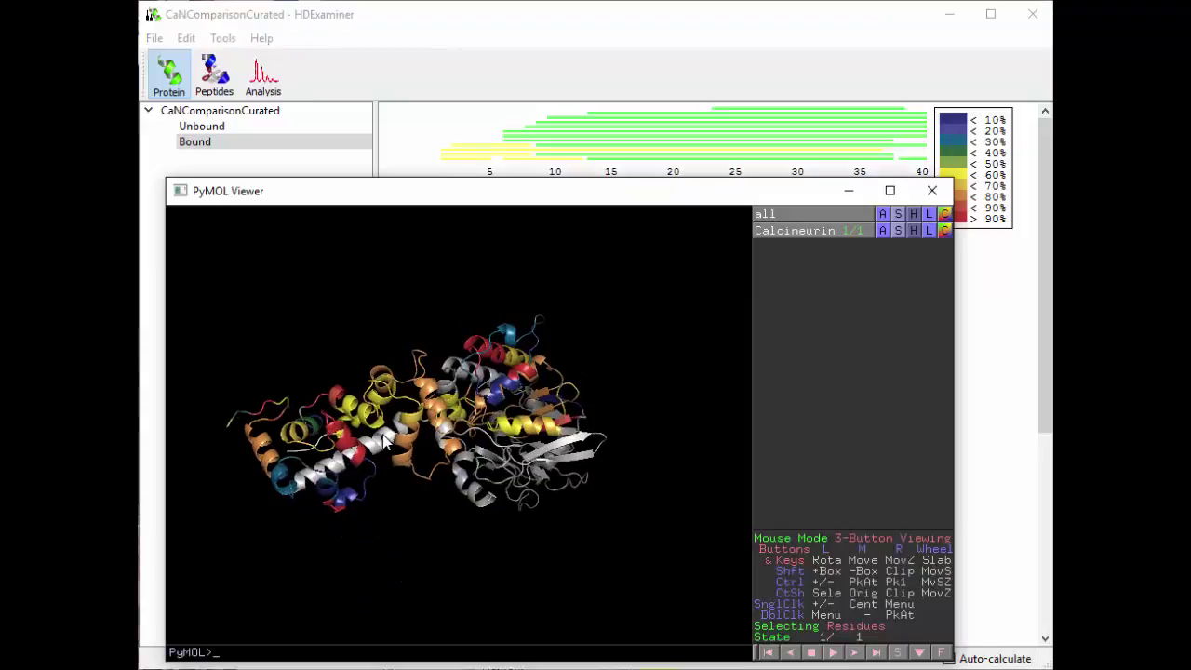